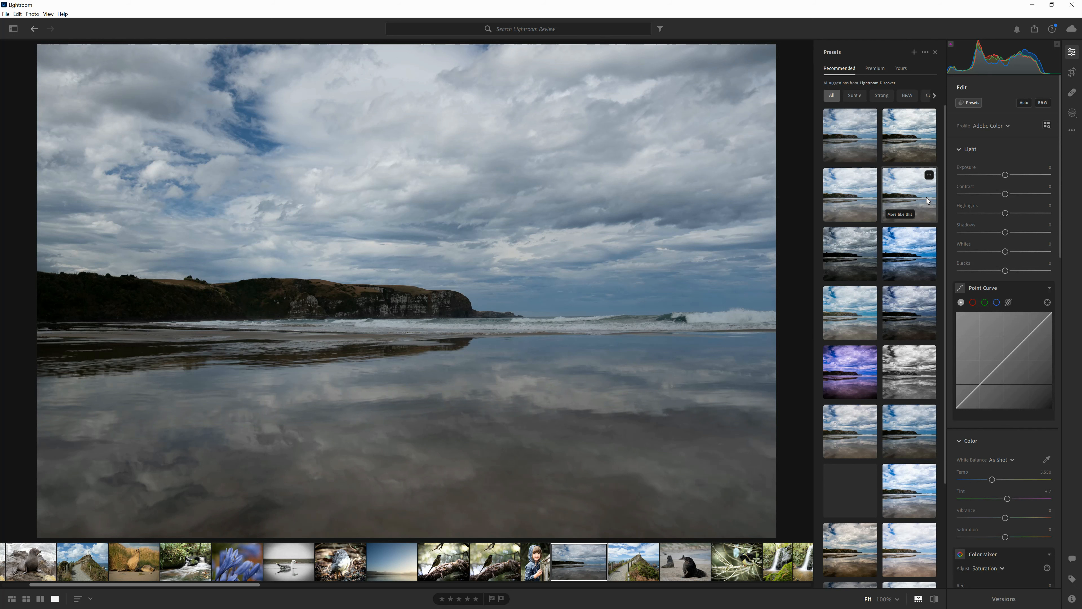
Step: Preview the recommended presets on the beach photo, comparing subtle, strong, purple and black-and-white looks
click(886, 128)
click(874, 129)
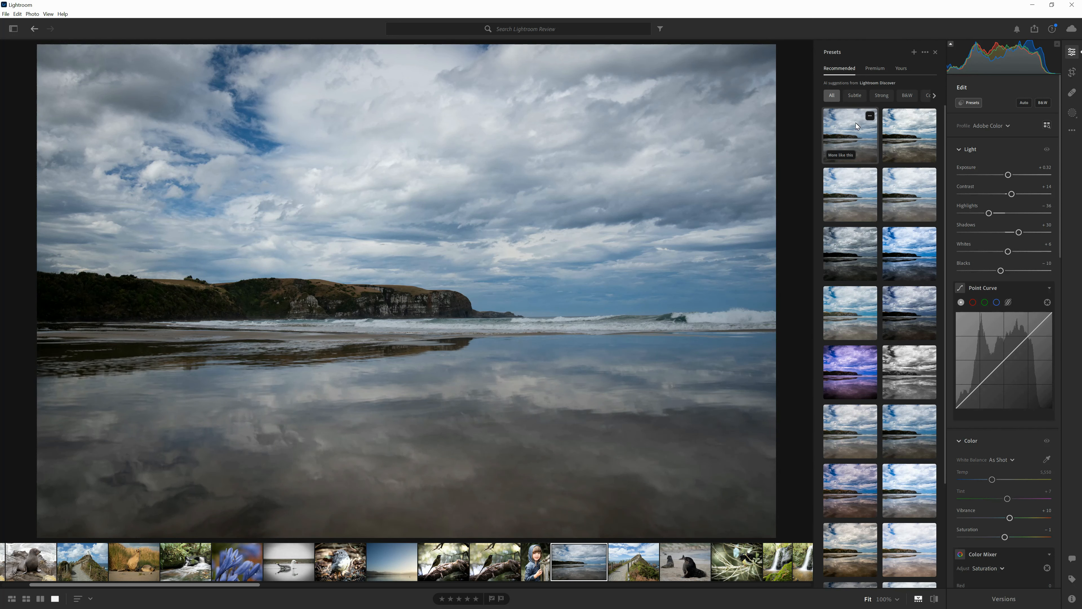
click(908, 149)
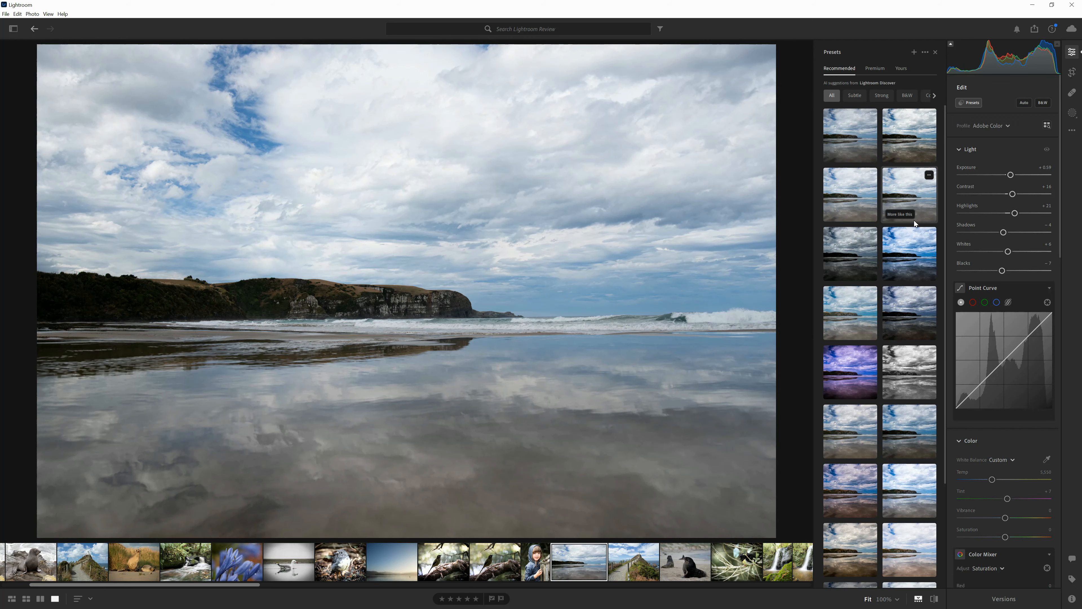
click(841, 217)
click(850, 259)
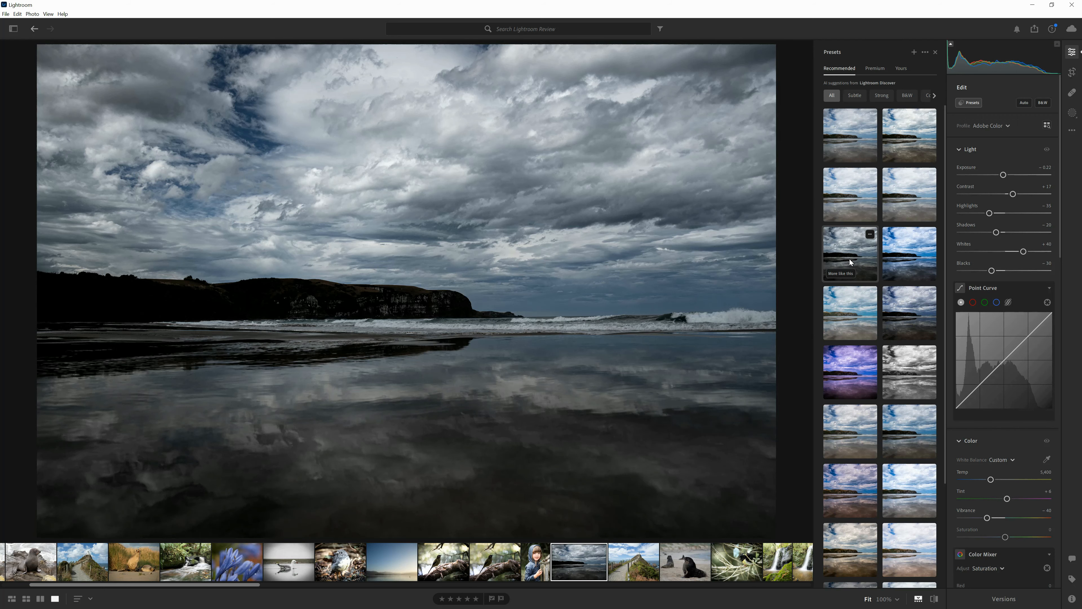
click(911, 260)
click(874, 318)
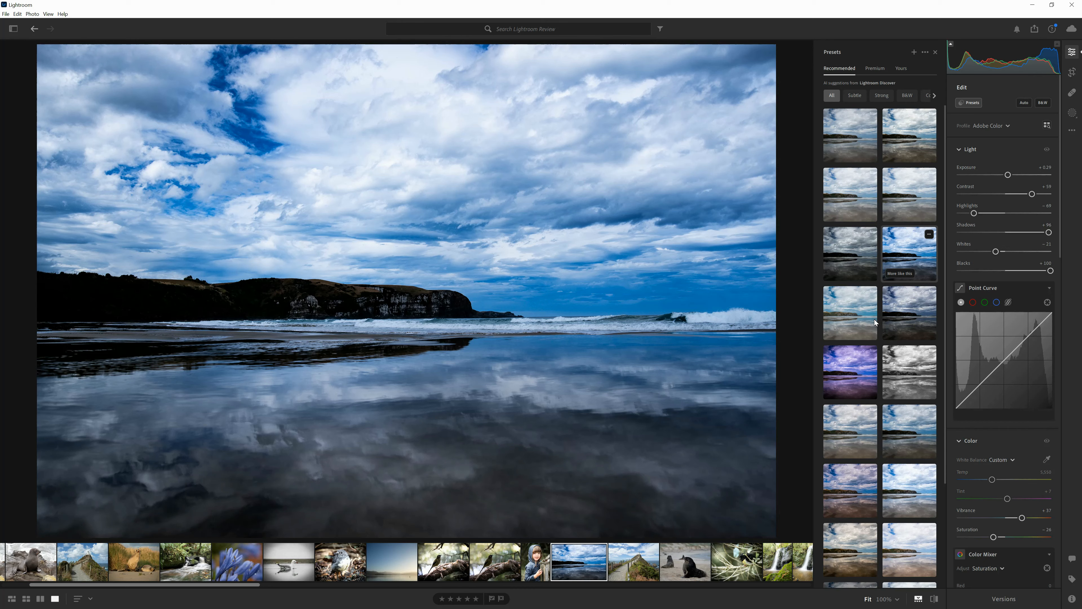
click(853, 367)
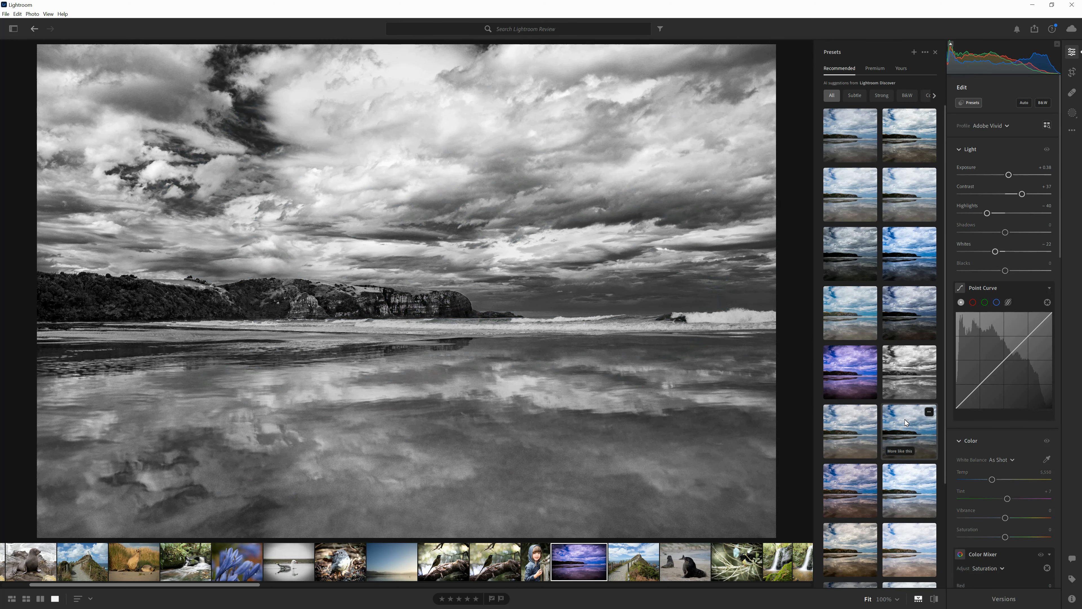
click(868, 420)
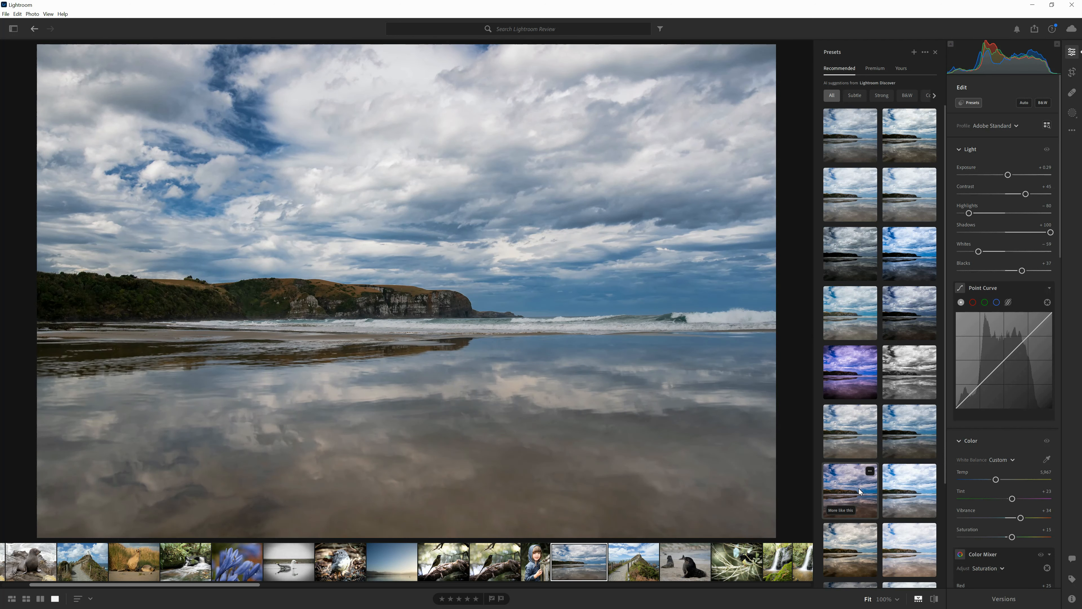
click(859, 488)
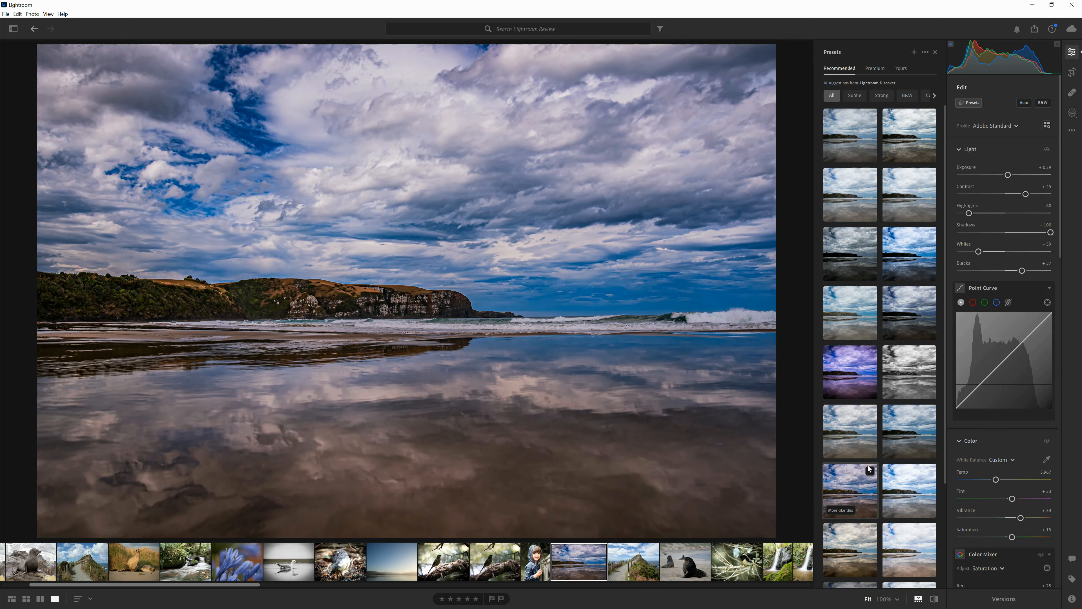
click(864, 137)
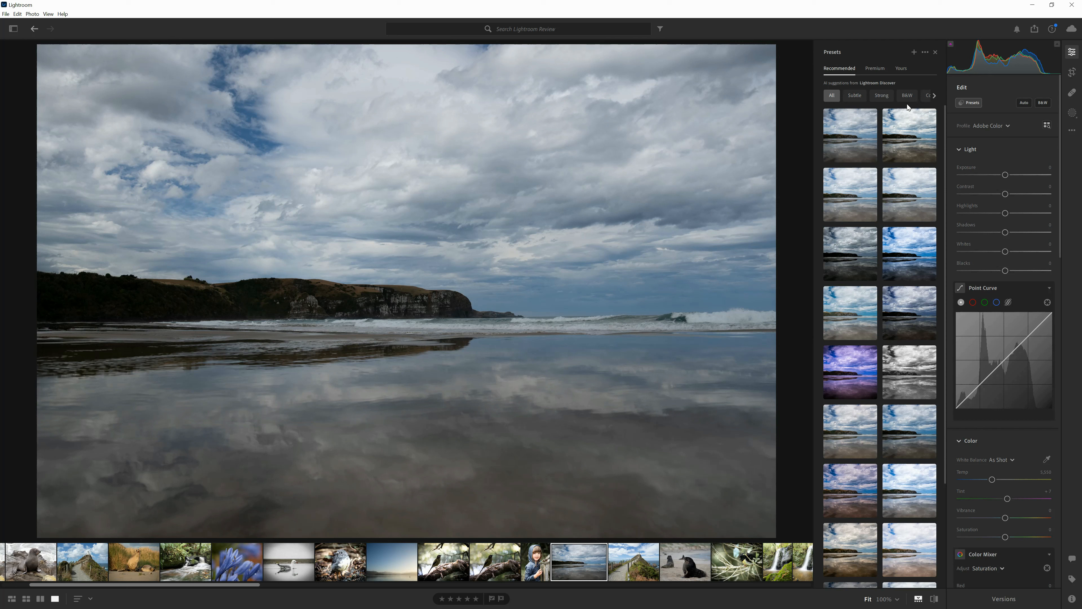
Step: List more presets like the bright, subtle recommended one and apply one of the similar presets to the beach photo
click(935, 96)
click(827, 97)
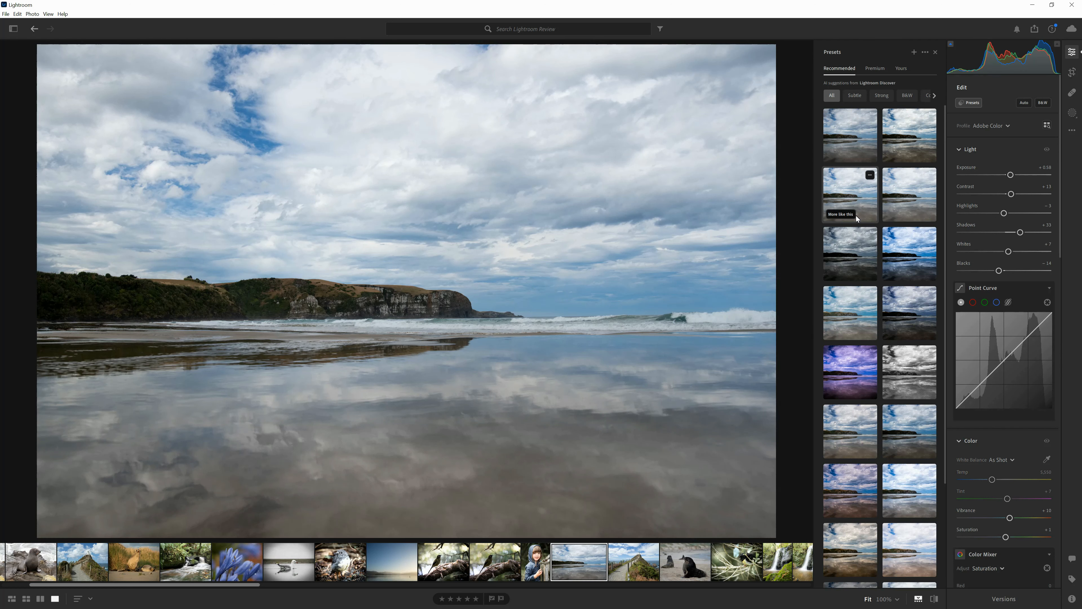
click(855, 215)
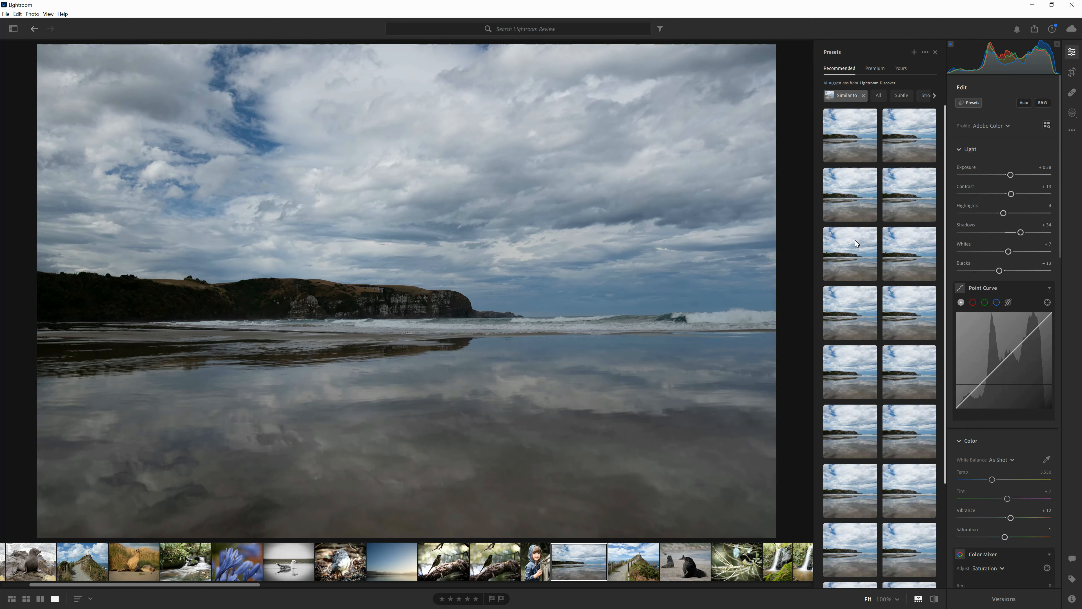
click(855, 241)
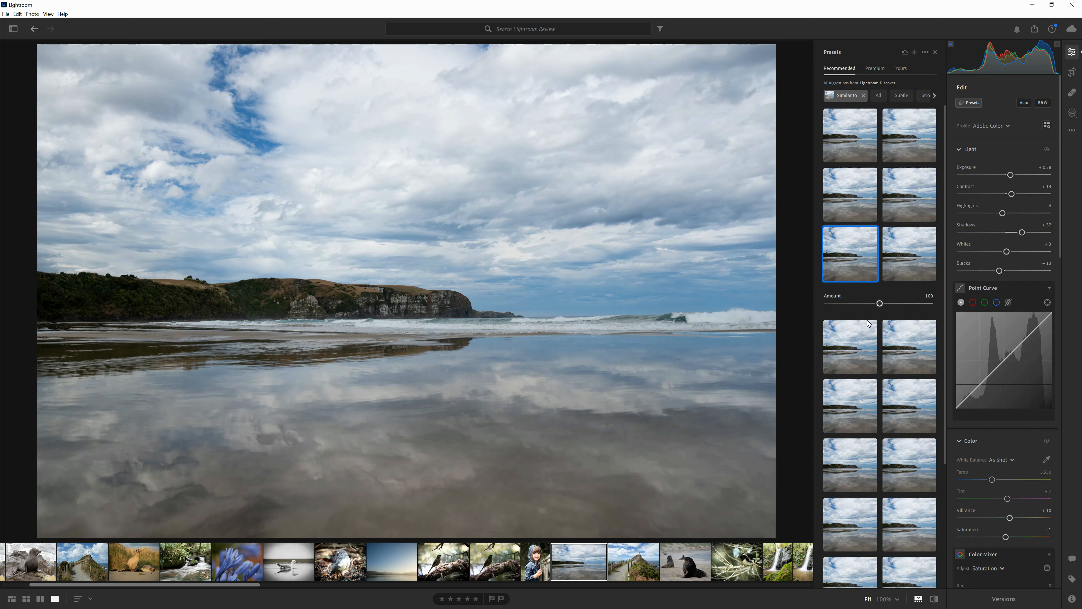
Step: Raise the applied preset's amount to about 130 and inspect the photo at 100% zoom
mouse_move(880, 305)
mouse_down()
mouse_move(820, 299)
mouse_move(931, 303)
mouse_move(898, 311)
mouse_up()
click(694, 282)
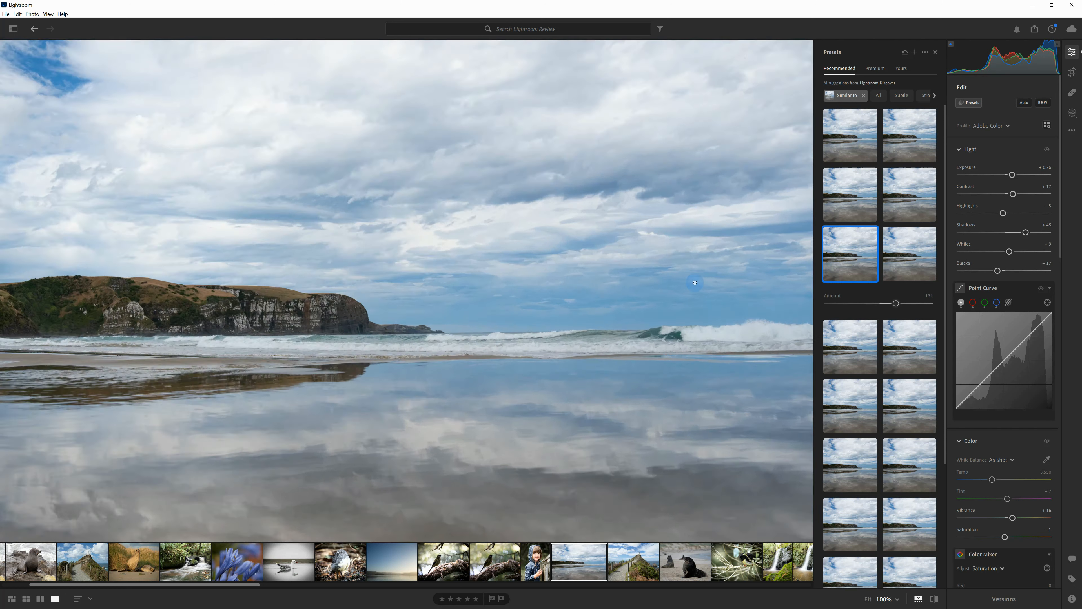
click(694, 283)
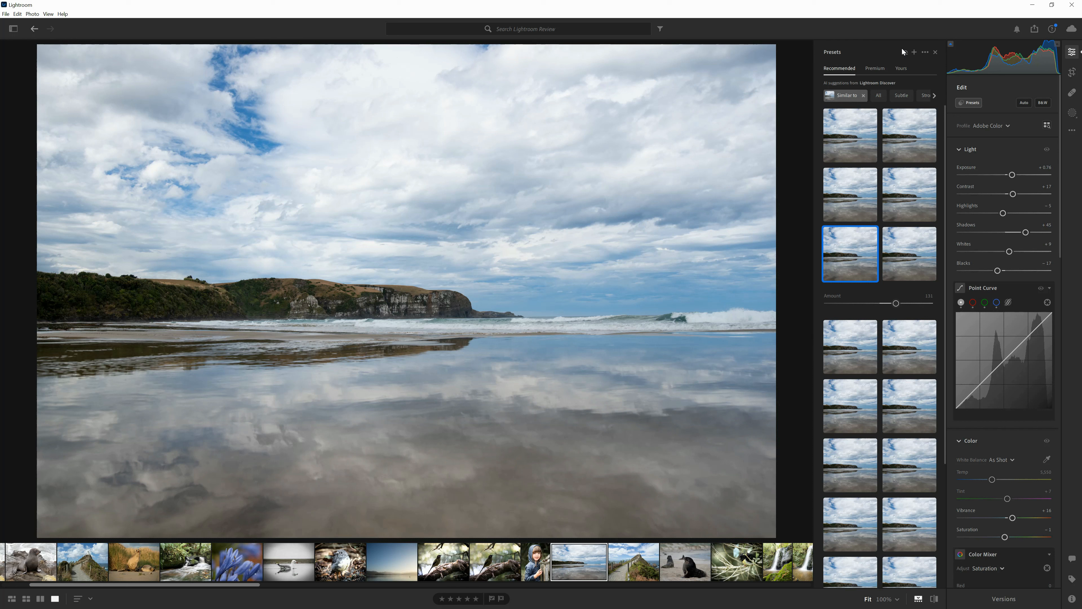
Step: Close the presets and reset all edits on the beach photo
click(934, 52)
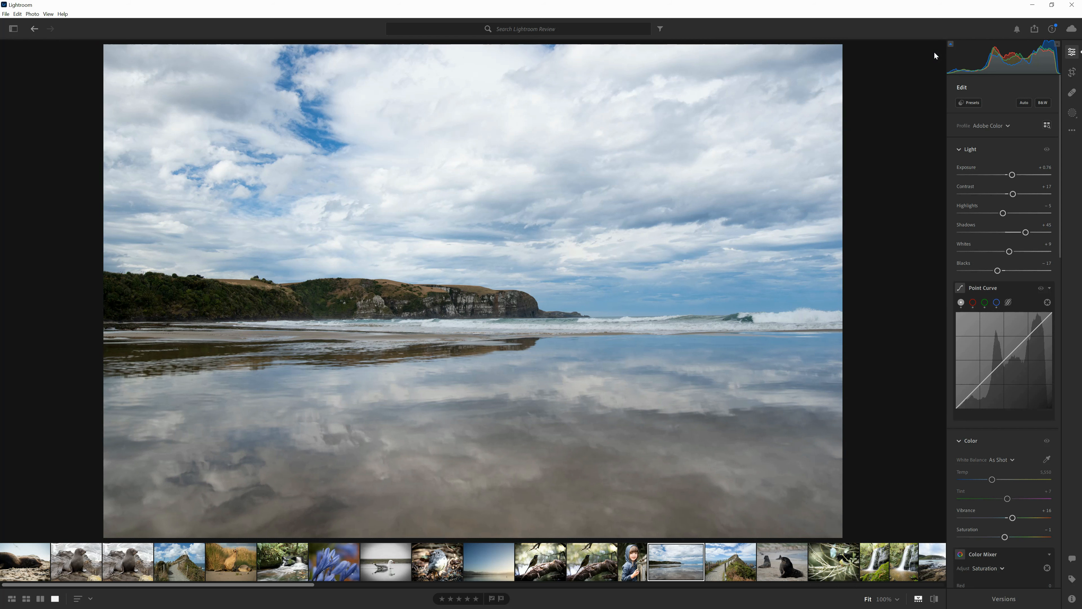
click(33, 13)
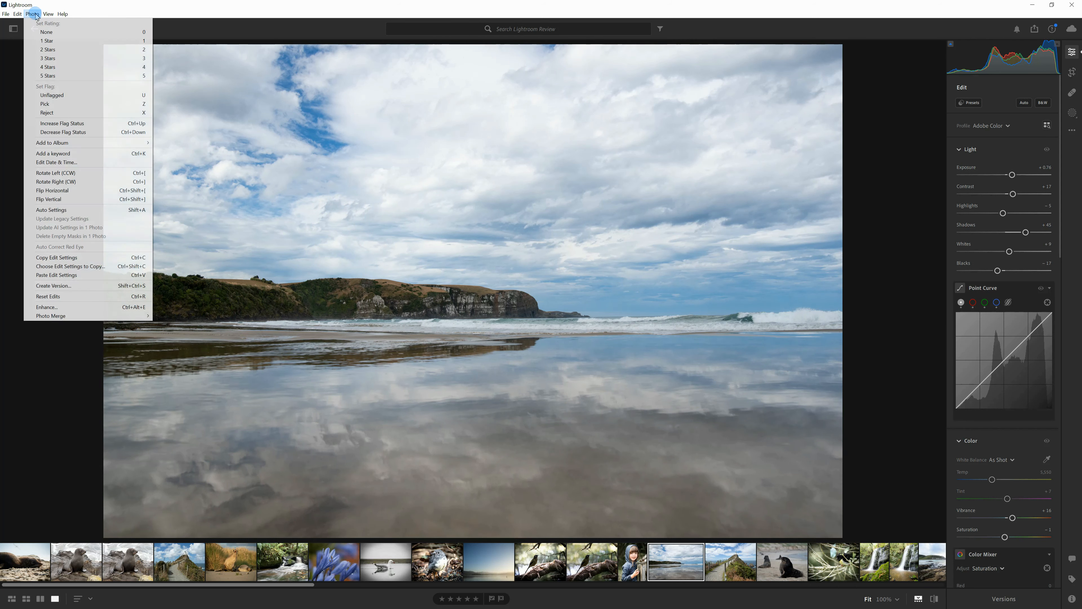
click(76, 296)
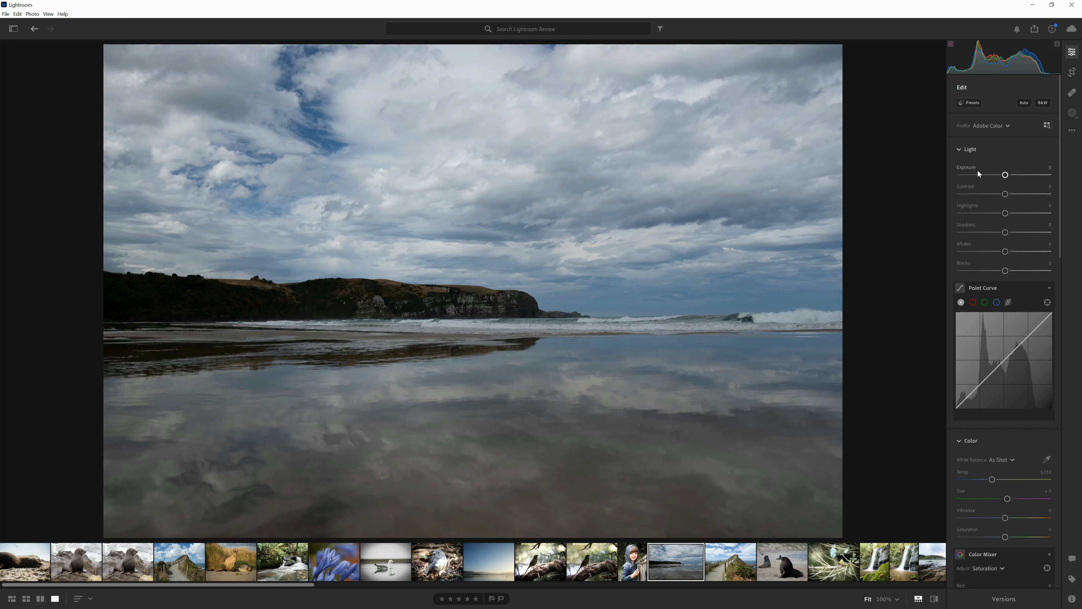
Step: Set the photo's Exposure to about +0.93, Shadows to +11 and Whites to -7
click(1007, 174)
mouse_move(1007, 174)
mouse_down()
mouse_move(1055, 173)
mouse_move(957, 183)
mouse_move(1015, 178)
mouse_up()
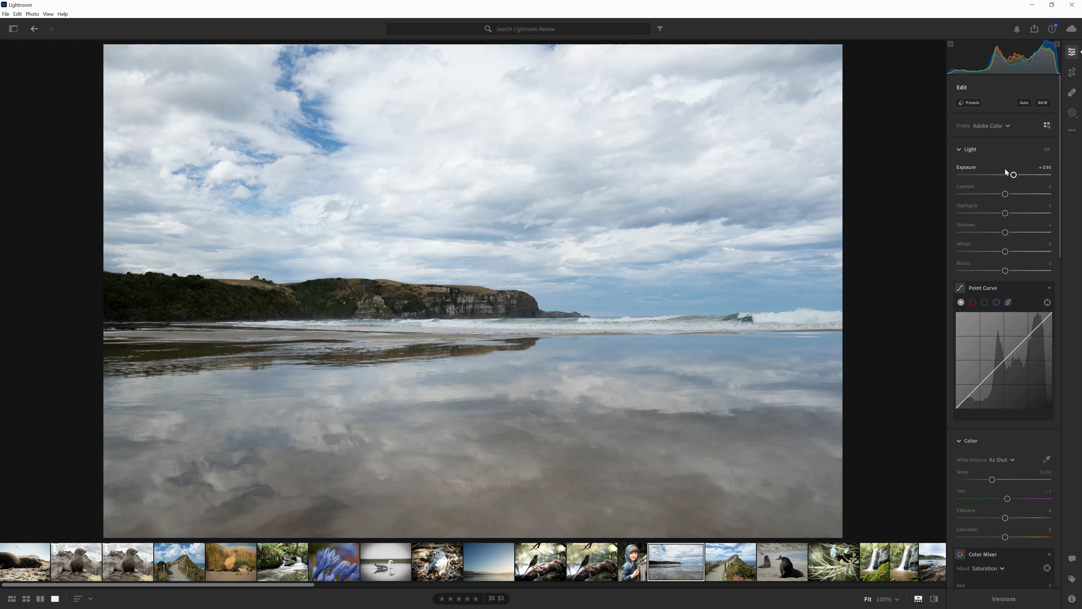
mouse_move(1008, 235)
mouse_down()
mouse_move(1031, 251)
mouse_move(975, 251)
mouse_move(1017, 252)
mouse_move(997, 252)
mouse_move(1006, 250)
mouse_up()
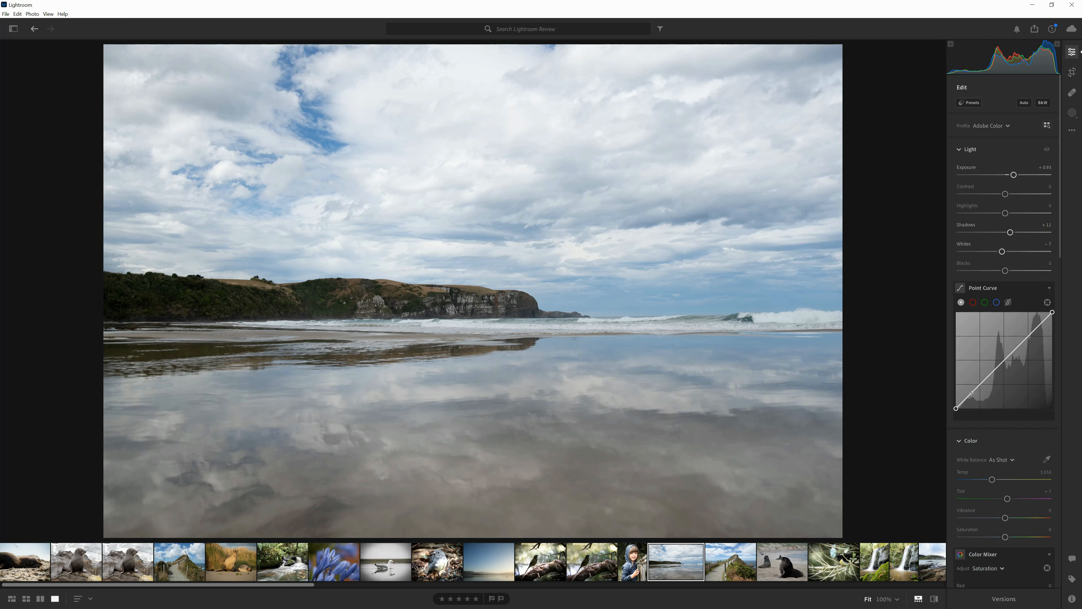
Step: Shape the point curve into a gentle S with three points, lowering the dark tones and lifting the bright tones
click(1001, 363)
click(1029, 337)
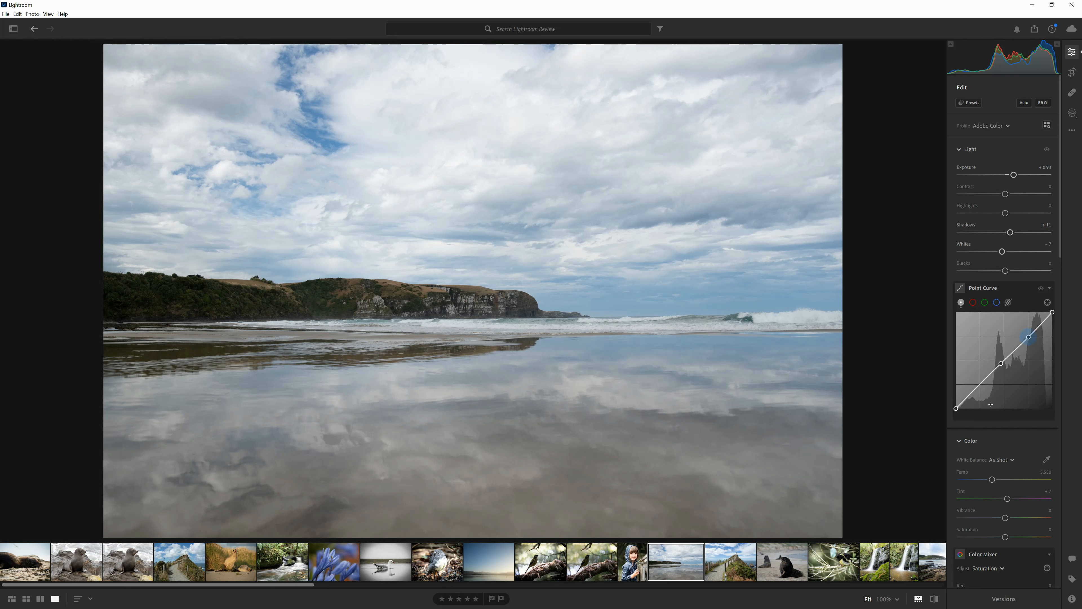
click(974, 389)
drag(974, 389, 1025, 334)
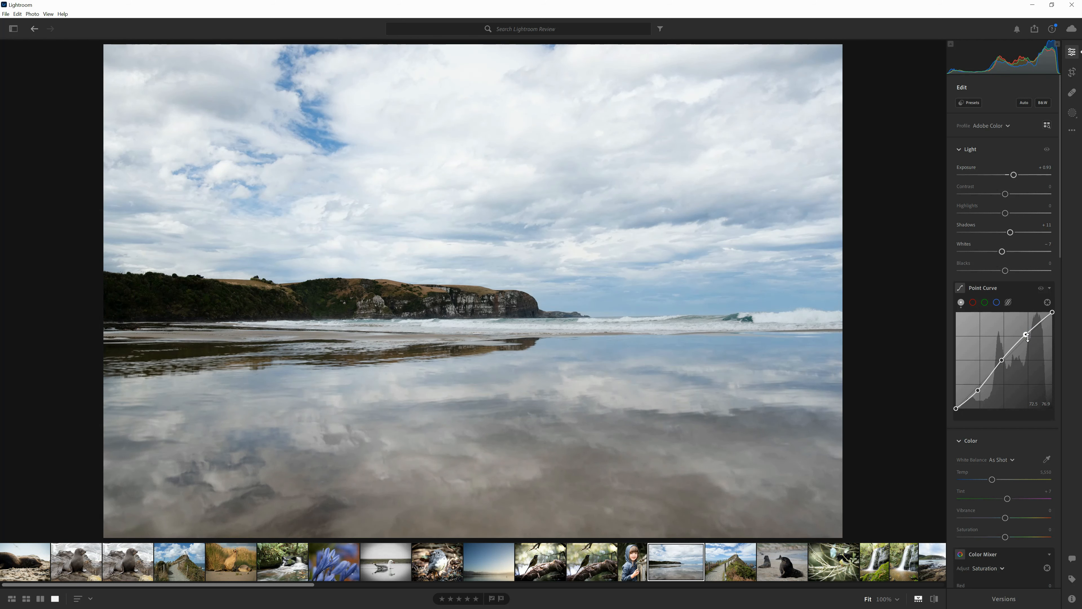
Step: Raise the Color Mixer saturation with targeted adjustments on the sky, hills and sea: Orange +7, Yellow +29, Aqua +10, Blue +46
scroll(1011, 360, down, 2)
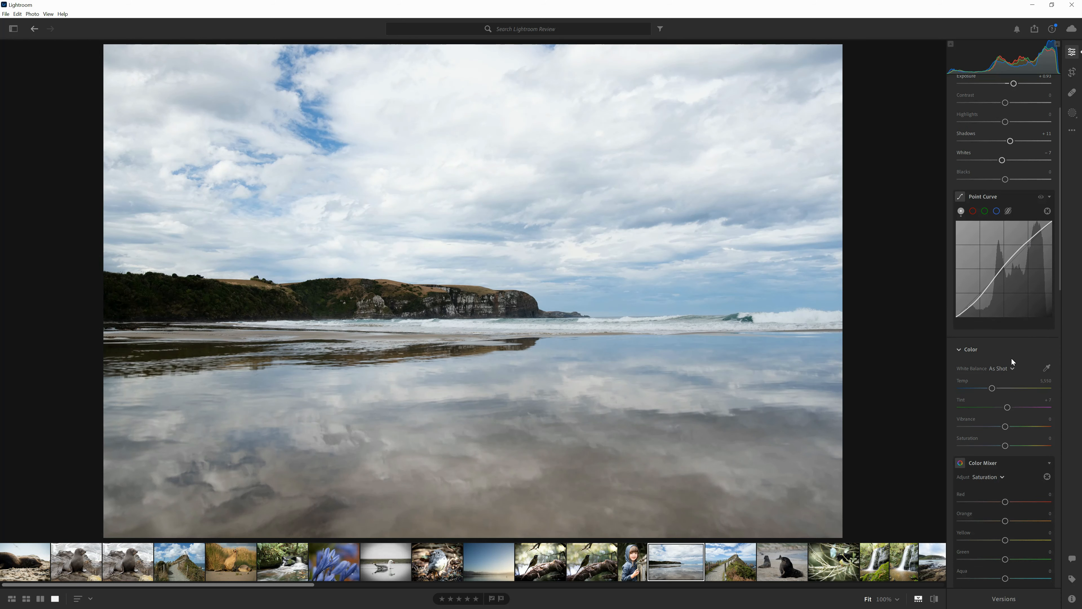
scroll(1011, 359, down, 3)
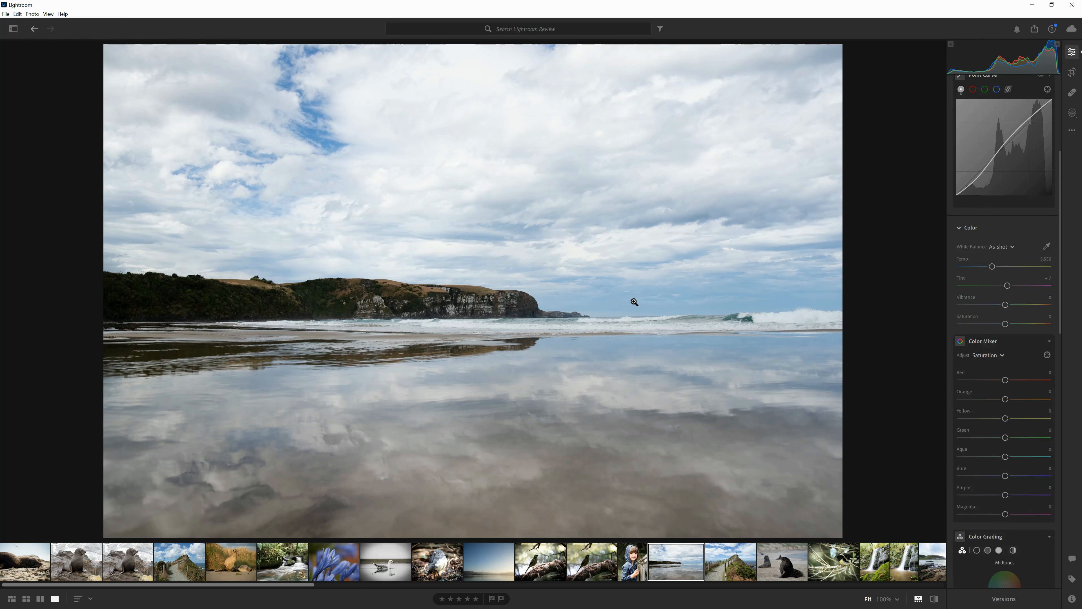
scroll(1033, 375, down, 1)
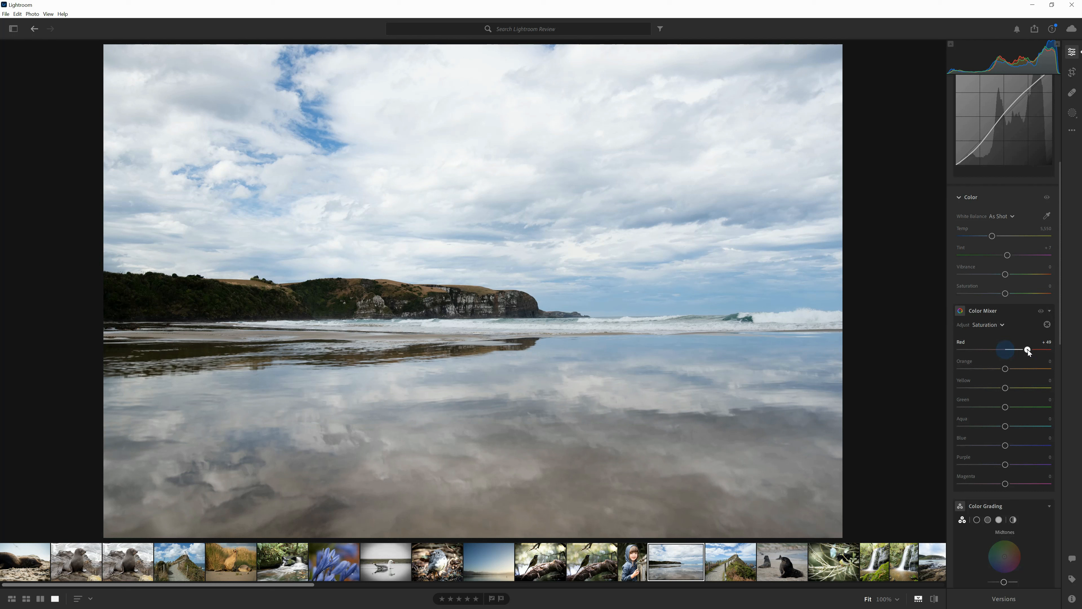
drag(1004, 359, 1005, 357)
click(1047, 324)
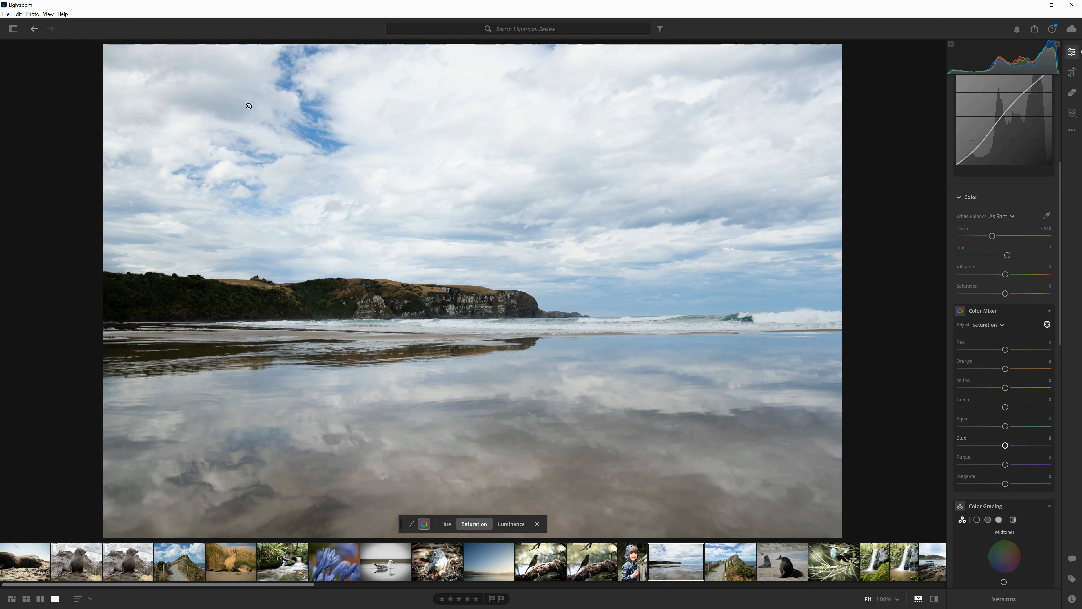
mouse_move(304, 133)
mouse_down()
mouse_move(343, 135)
mouse_move(268, 135)
mouse_move(338, 135)
mouse_move(296, 135)
mouse_move(317, 139)
mouse_up()
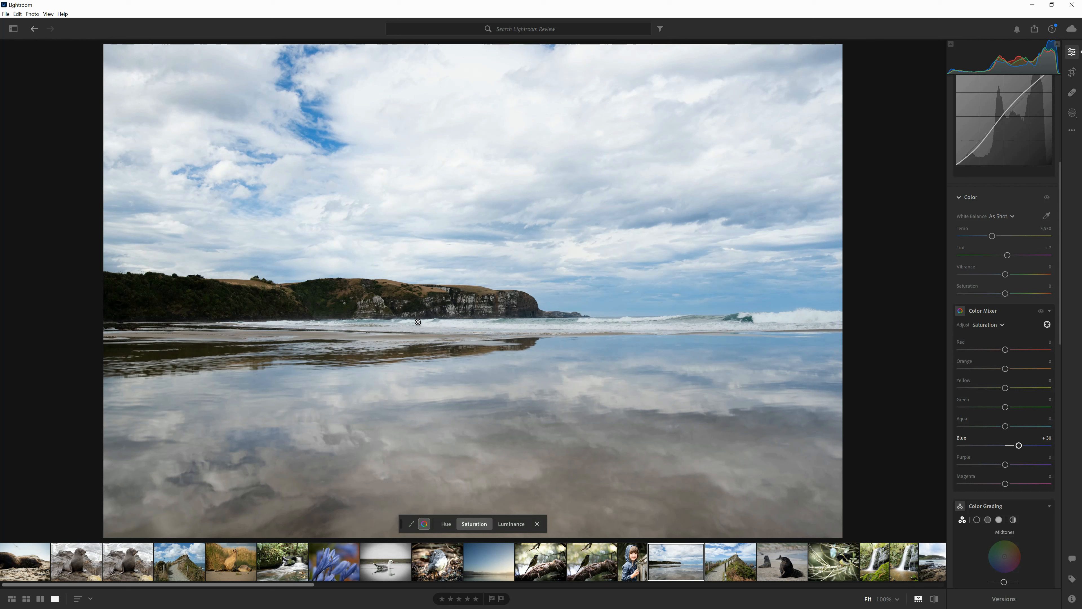
mouse_move(476, 290)
mouse_down()
mouse_move(497, 289)
mouse_move(445, 290)
mouse_move(487, 290)
mouse_up()
drag(697, 317, 714, 318)
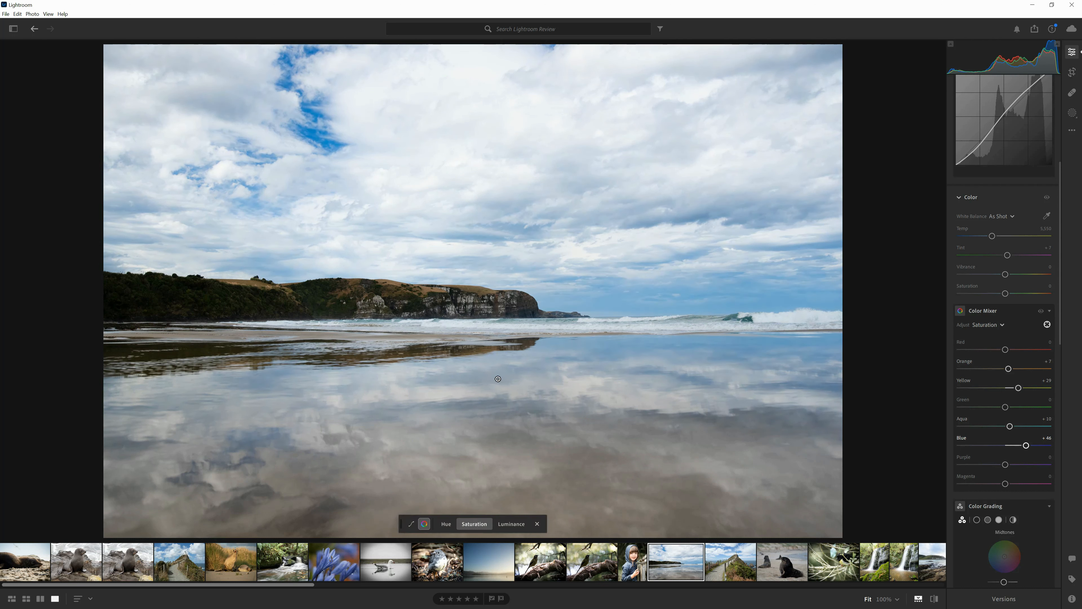
Step: Brighten the hillside with targeted luminance adjustments: Orange, Yellow and Green +100, Aqua about +73
click(511, 523)
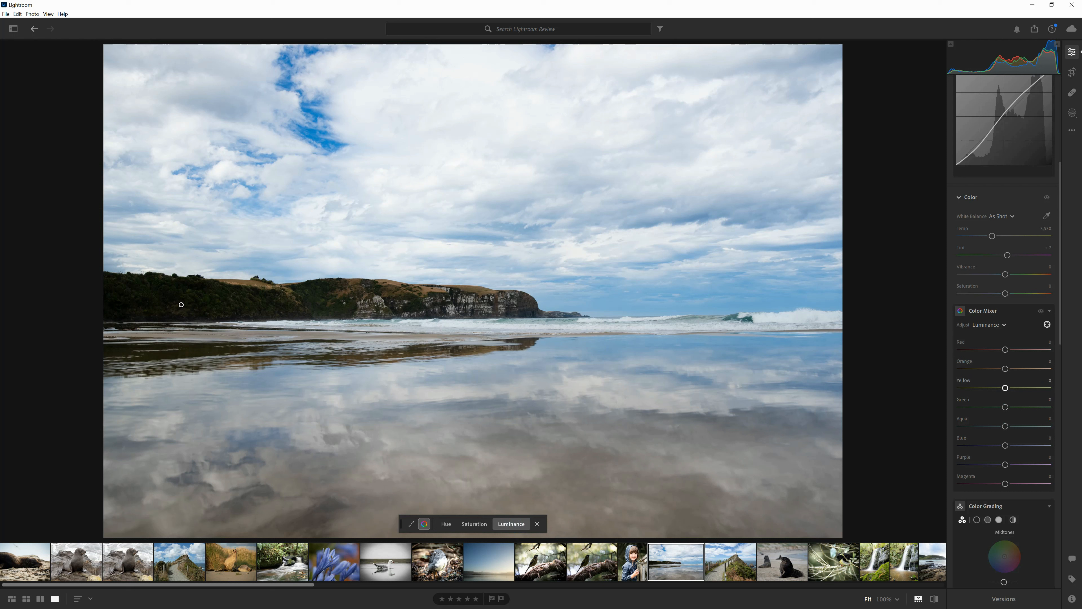
drag(144, 303, 244, 307)
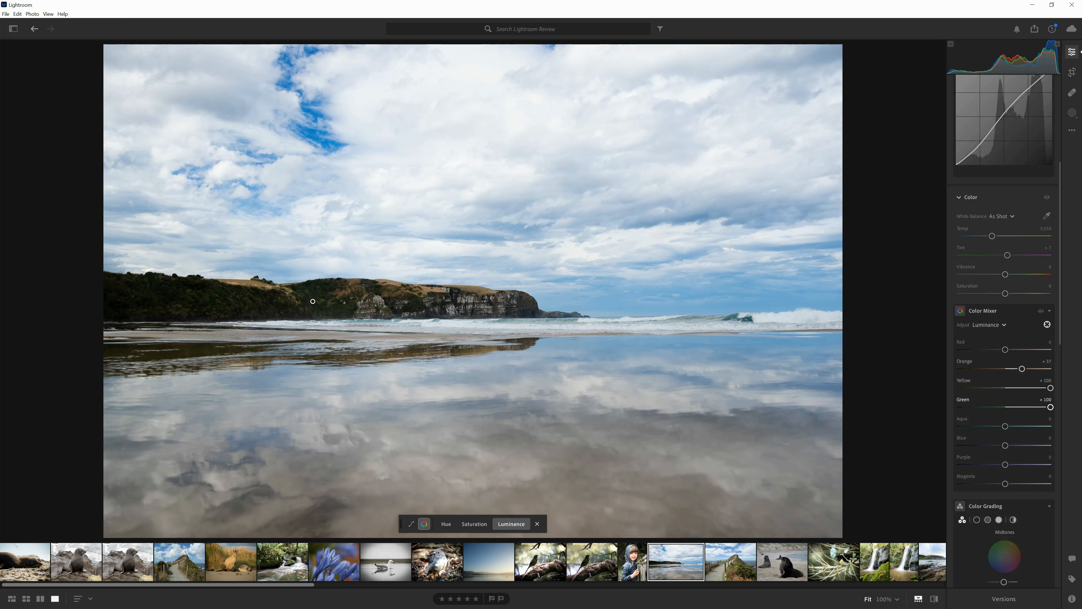
drag(315, 289, 469, 290)
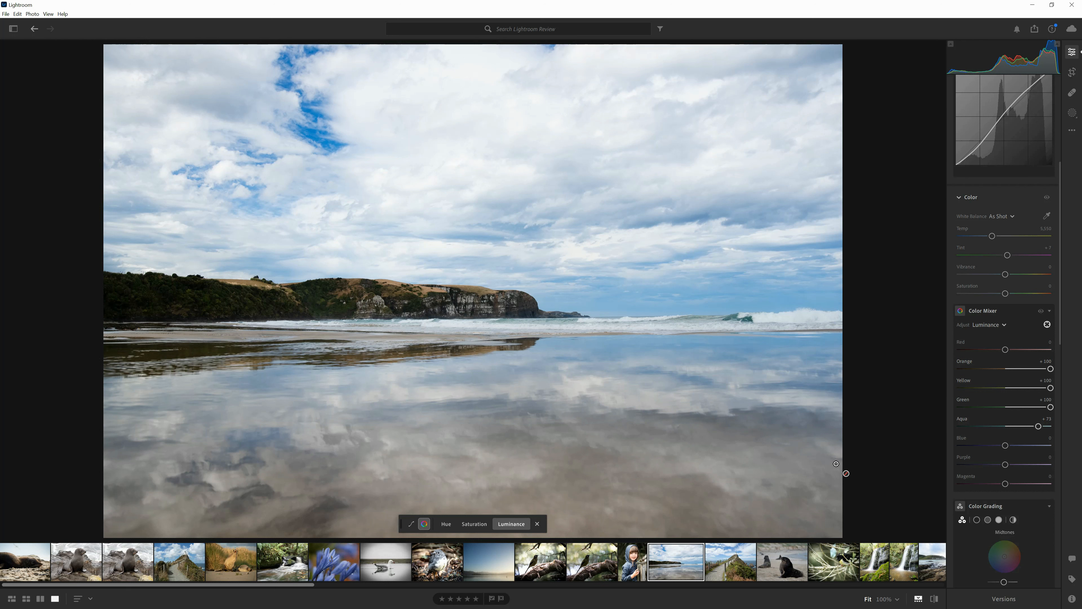
Step: Compare the edited beach photo with the original a few times, ending on the edited version
click(934, 599)
click(934, 599)
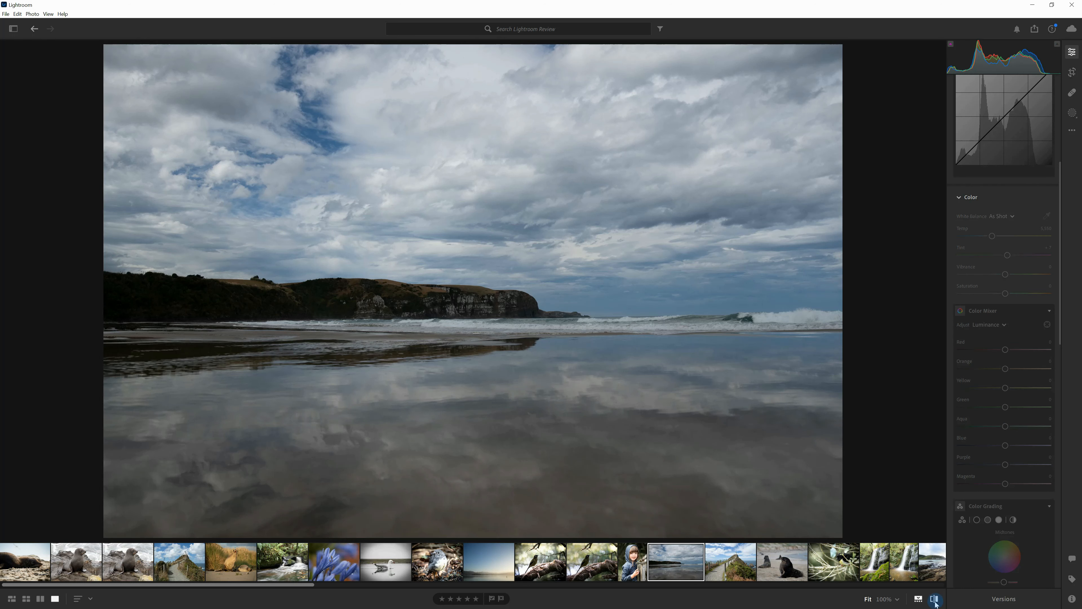
click(934, 600)
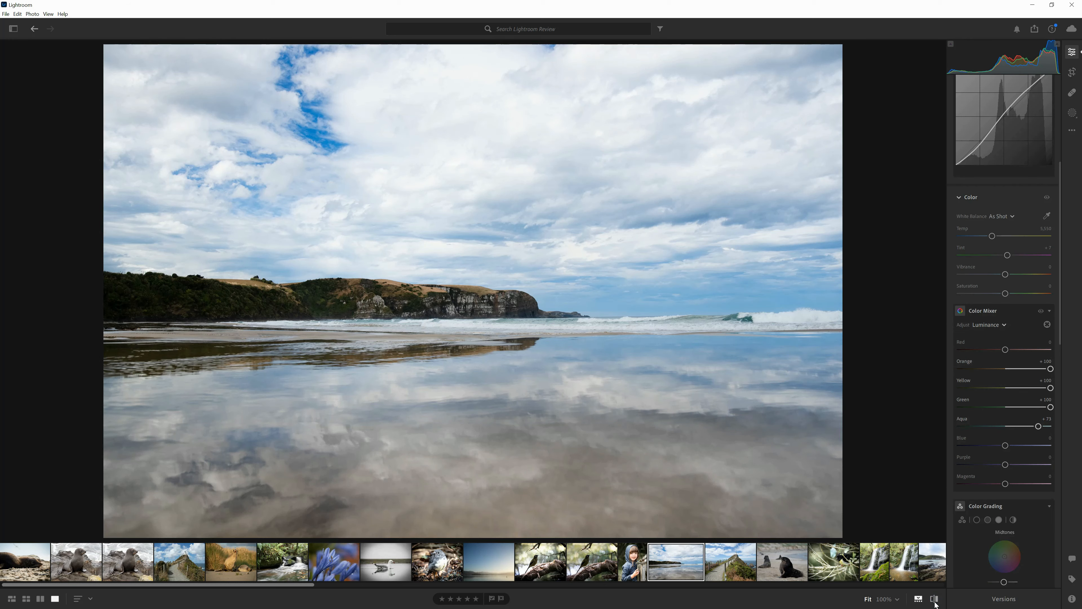
click(934, 599)
click(935, 599)
Step: Apply effects to the photo: Texture +25, Clarity +6, Dehaze +7 and Vignette -20
scroll(998, 326, down, 5)
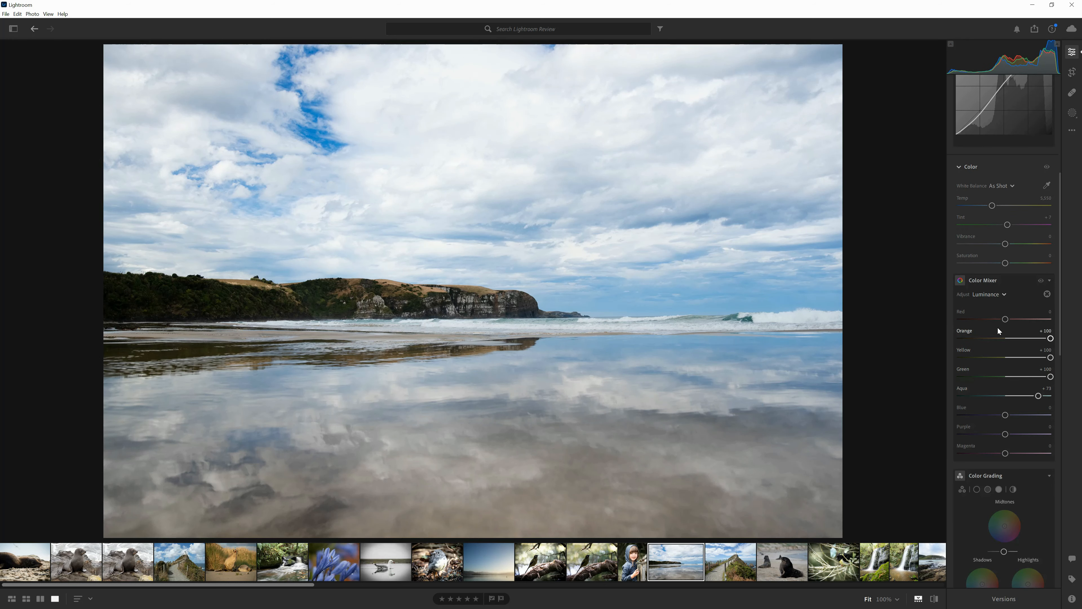
scroll(997, 328, down, 4)
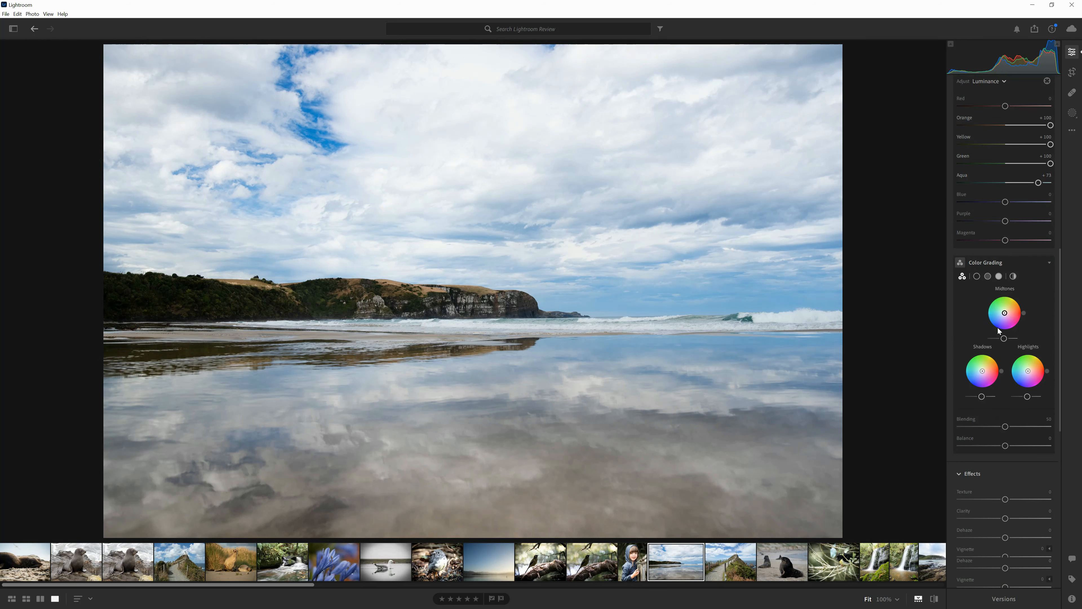
scroll(997, 327, down, 2)
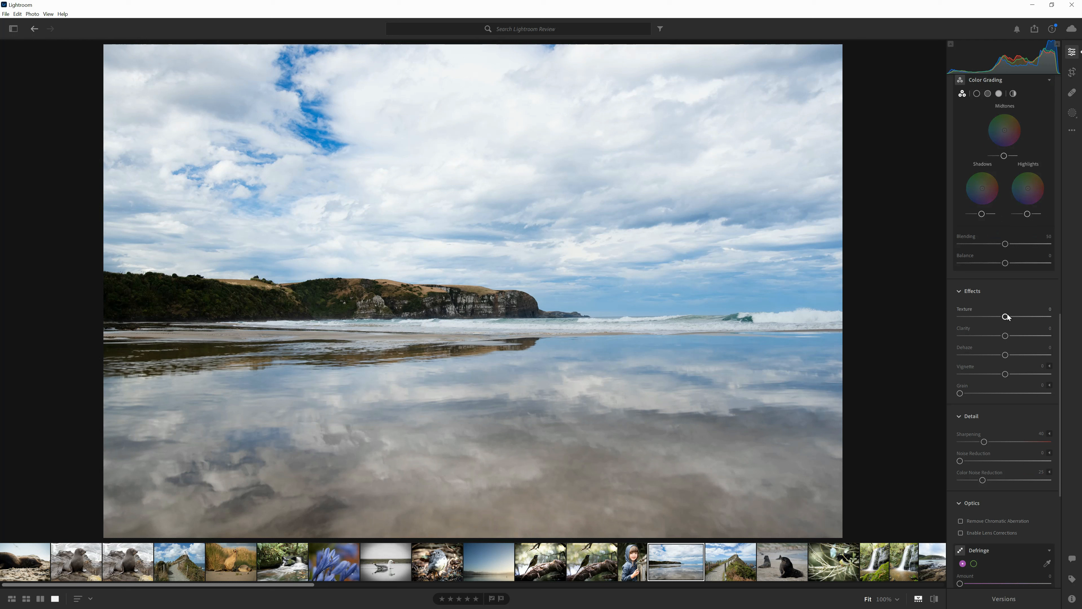
drag(1007, 317, 975, 320)
drag(1002, 328, 1025, 330)
mouse_move(1005, 336)
mouse_down()
mouse_move(1020, 336)
mouse_move(1007, 343)
mouse_up()
drag(1005, 355, 997, 377)
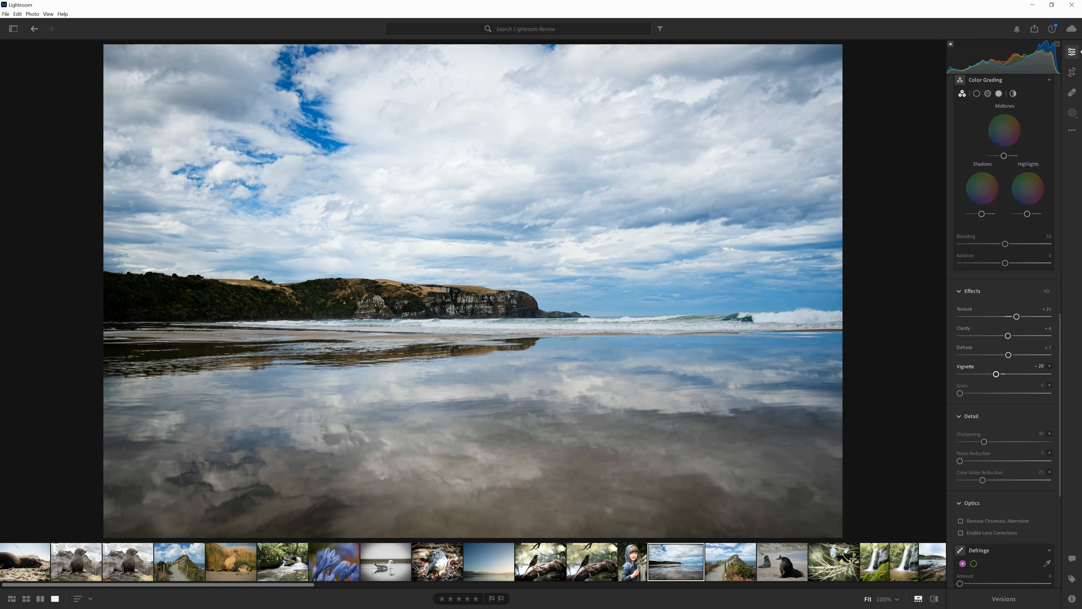
Step: Try out film grain on the photo, and raise Sharpening to about 56 while inspecting the cliffs at 100% zoom
drag(960, 393, 996, 393)
scroll(983, 430, down, 2)
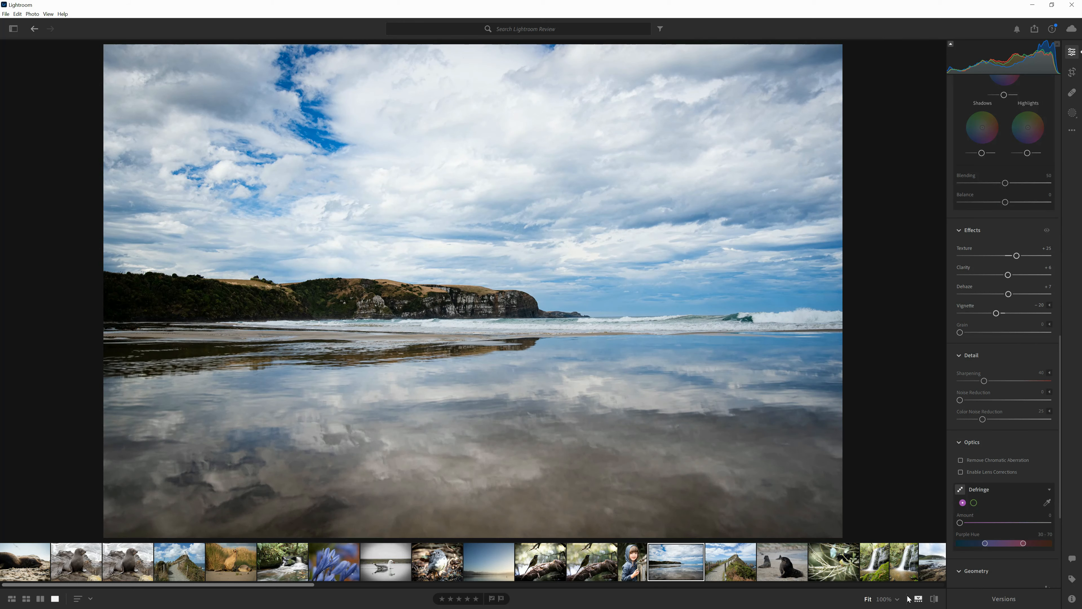
click(883, 599)
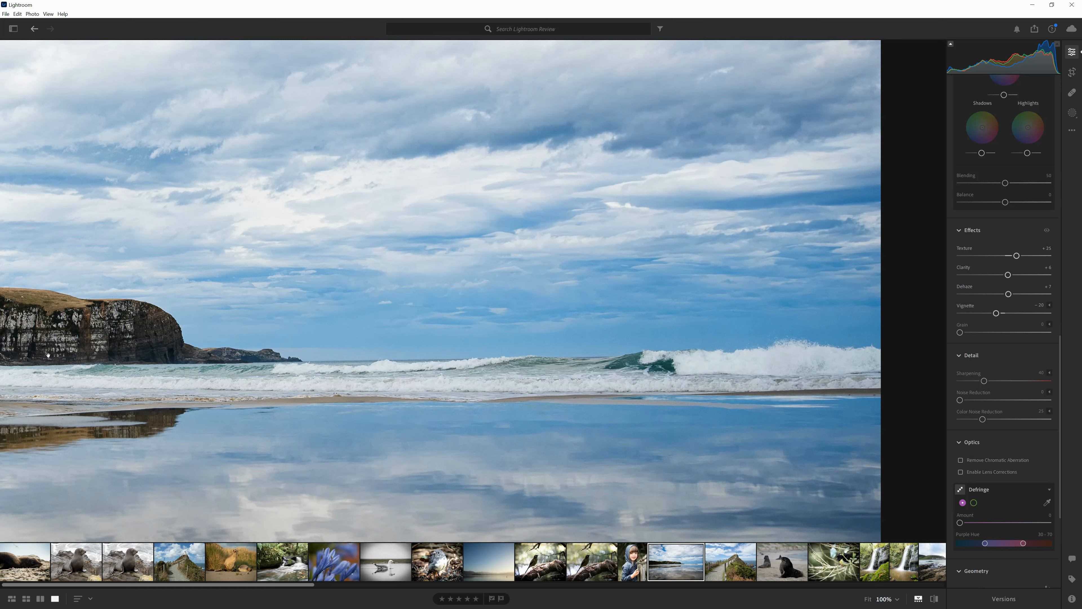
drag(47, 355, 817, 335)
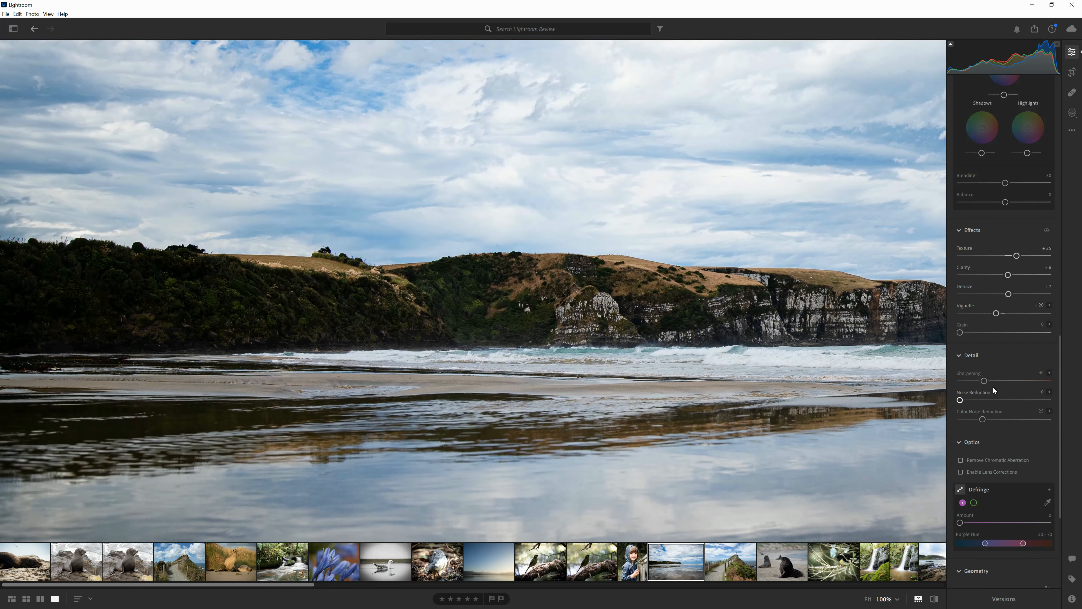
drag(980, 379, 1000, 395)
Step: Remove chromatic aberration and enable lens corrections, switching the lens corrections off and on again to compare the whole photo
scroll(1014, 451, down, 5)
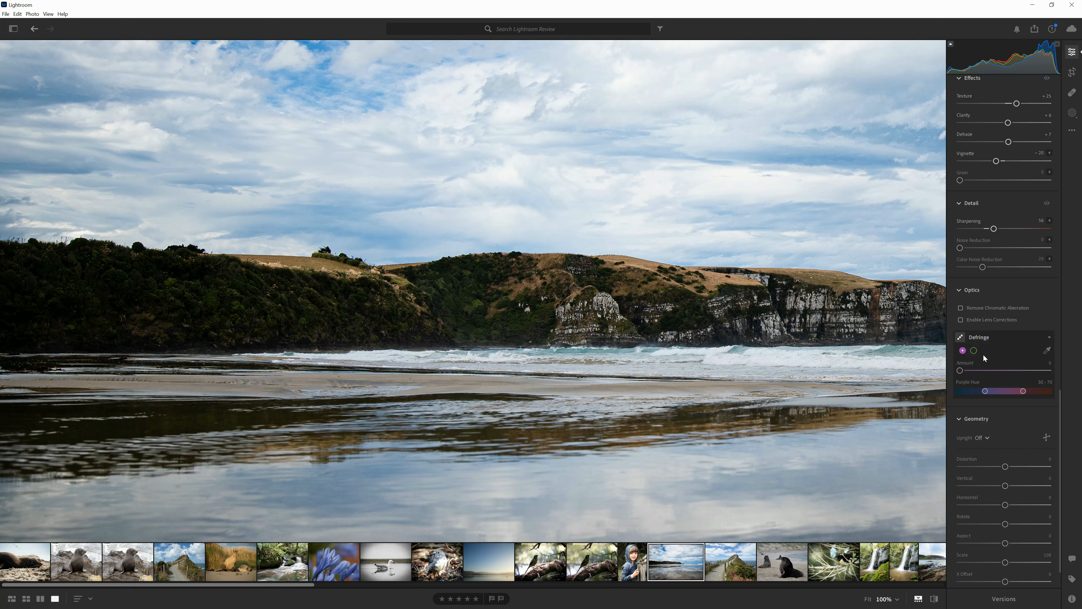
click(959, 308)
click(961, 319)
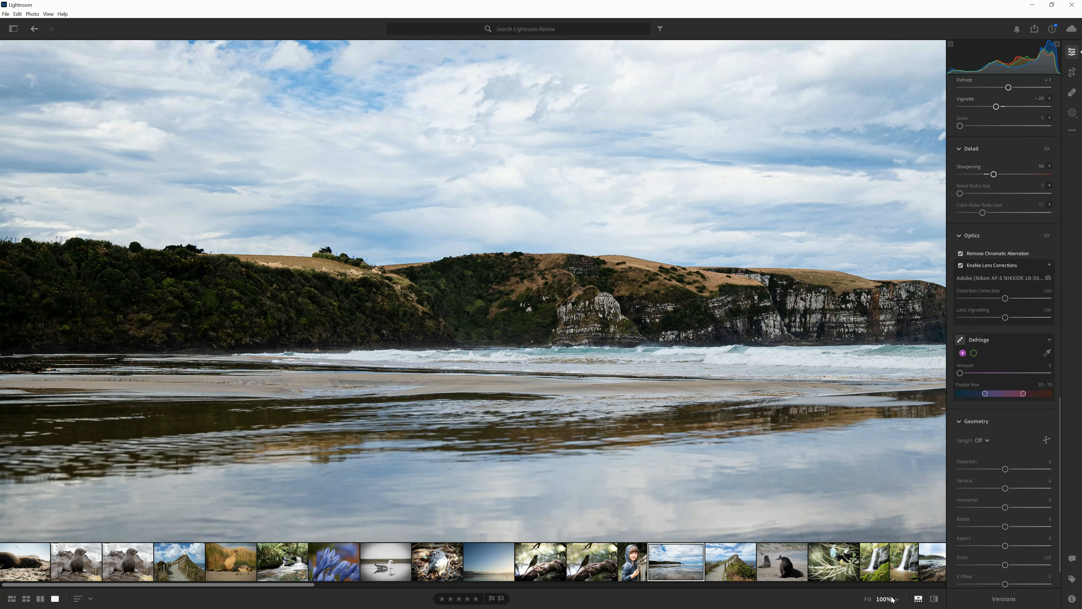
click(869, 600)
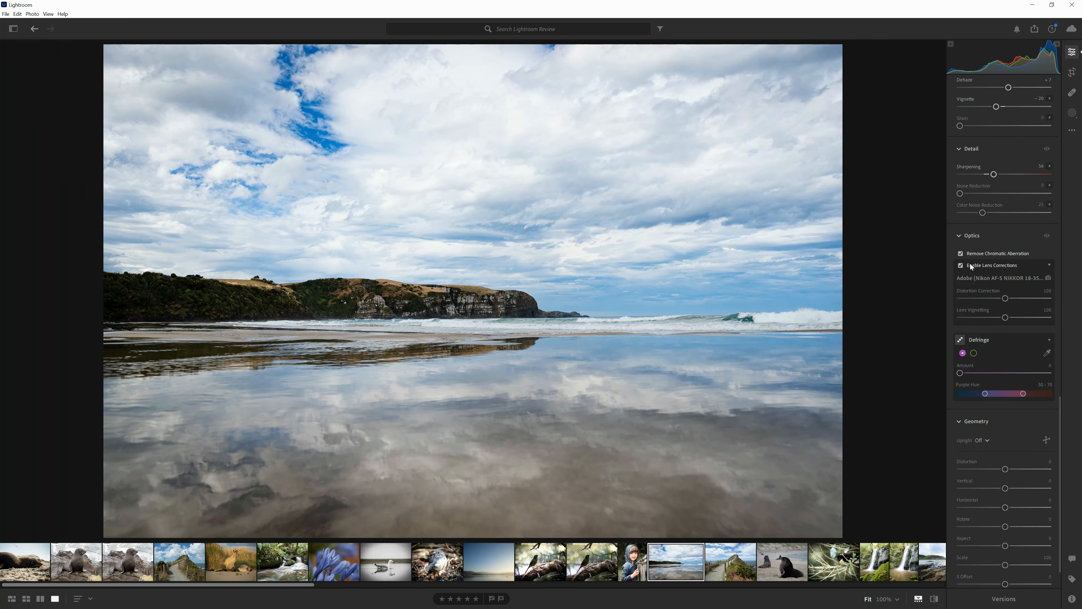
click(960, 265)
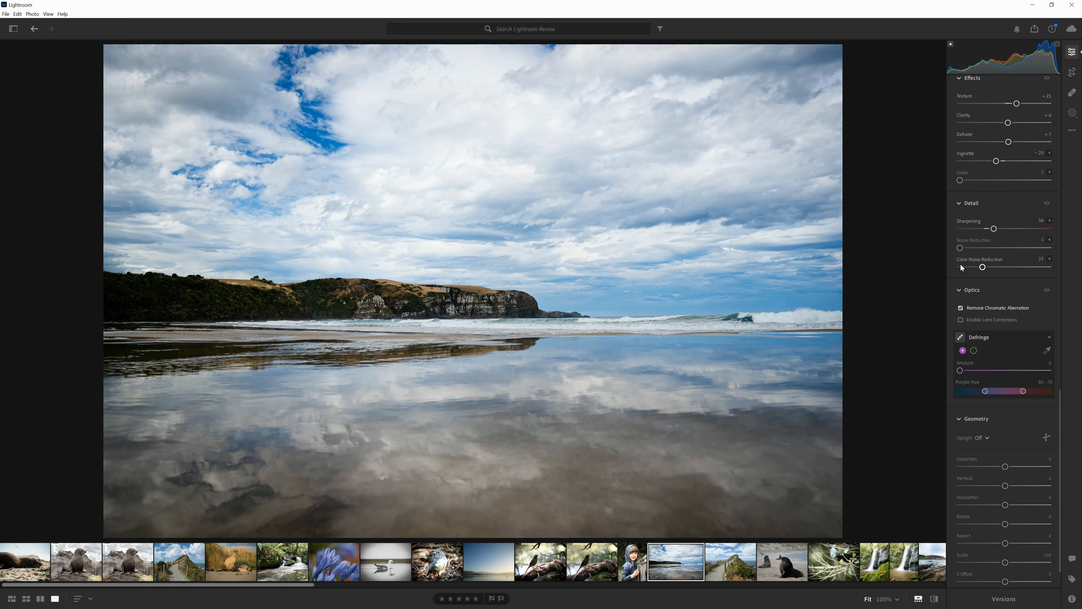
click(962, 267)
click(961, 319)
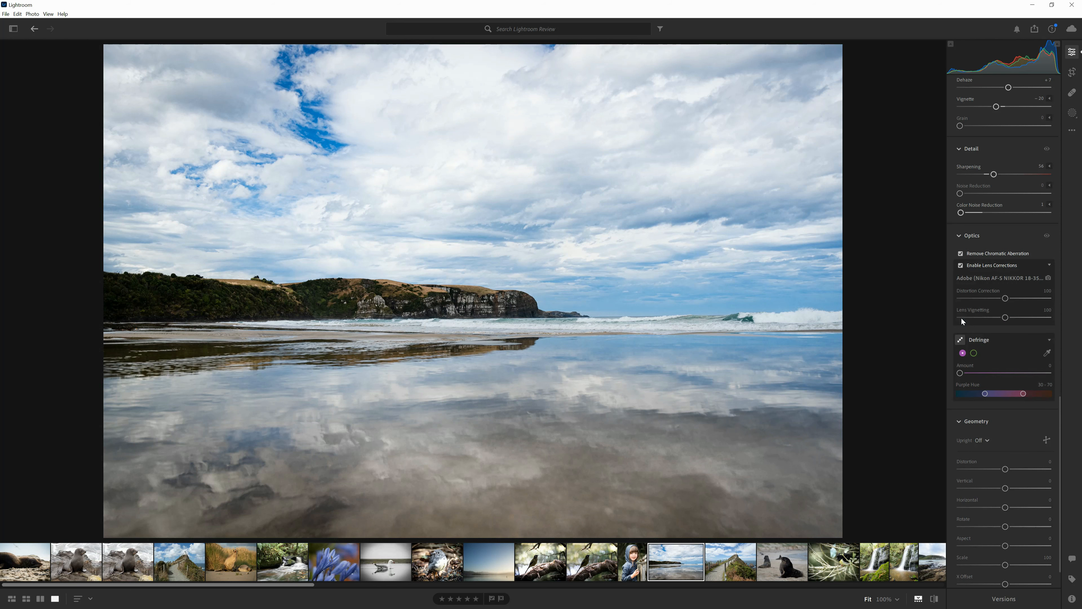
Step: Compare the edited photo with the original, and look over the Geometry settings
click(934, 598)
click(934, 599)
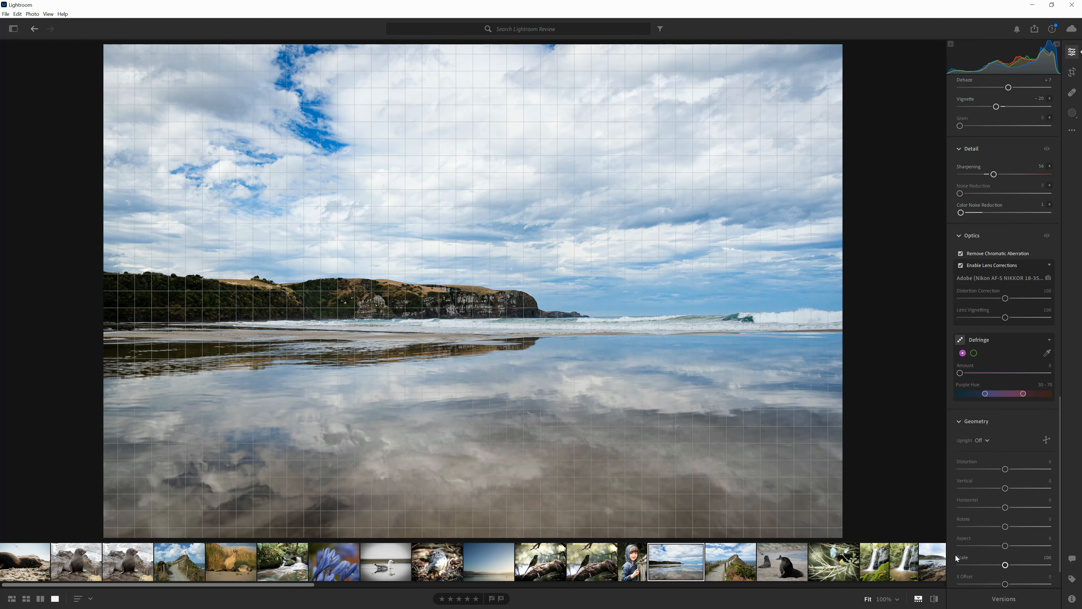
scroll(993, 416, down, 1)
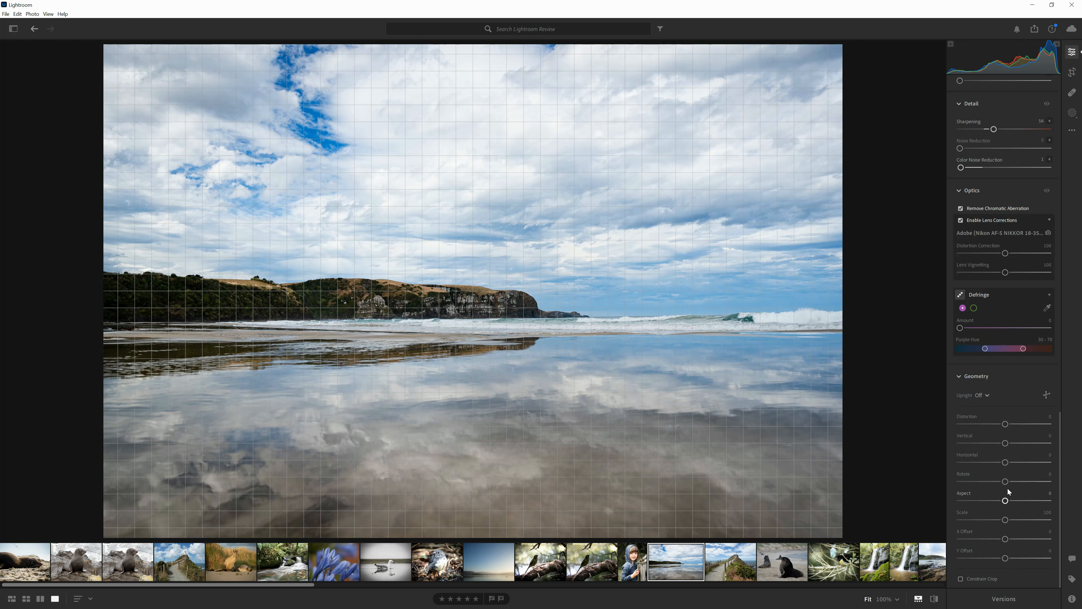
Step: Crop the photo slightly from its upper-right corner, trimming a narrow strip off the sky and the right edge
click(1072, 73)
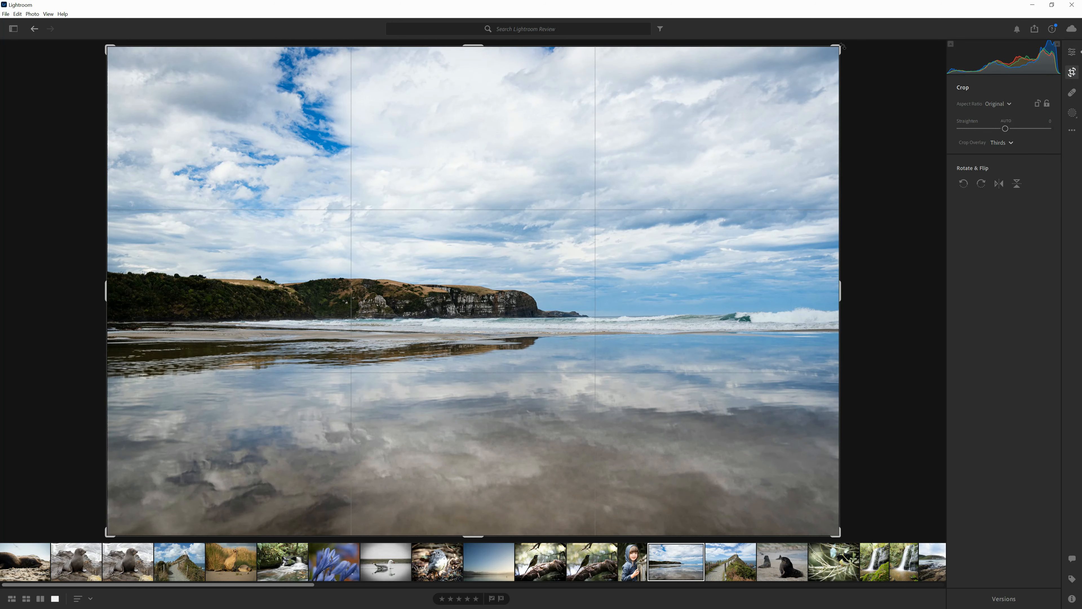
drag(836, 47, 818, 59)
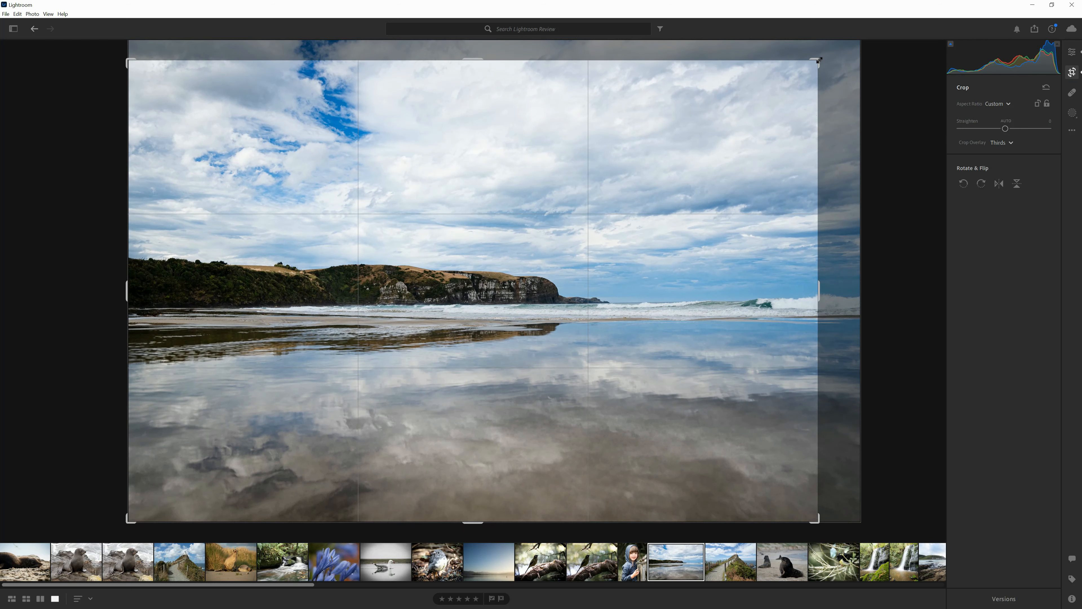
click(1069, 98)
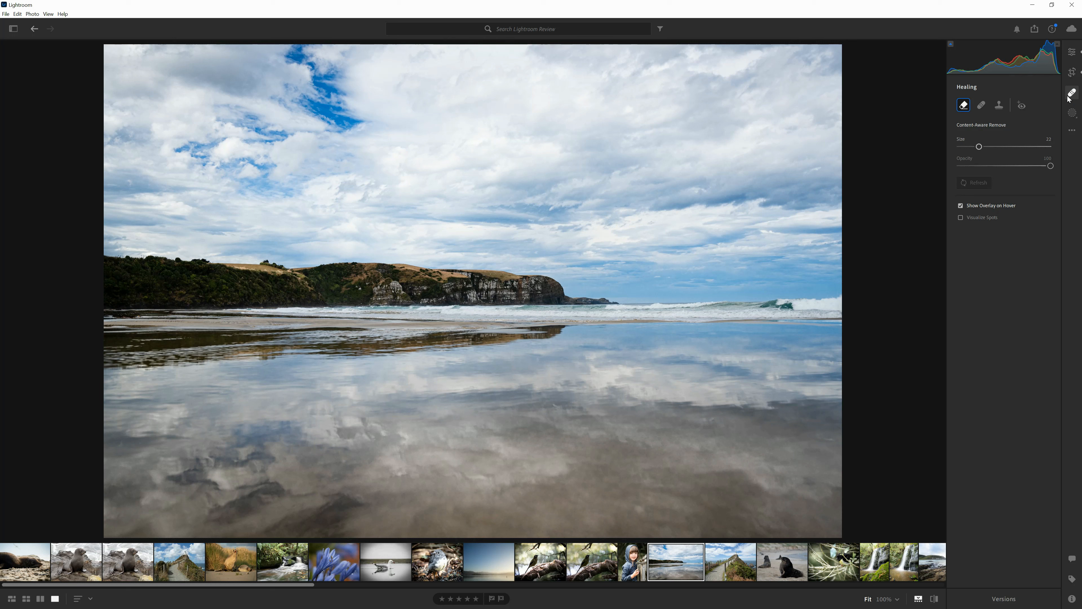
Step: Create a sky mask and darken the sky by setting the mask's Exposure to about -0.48
click(1073, 115)
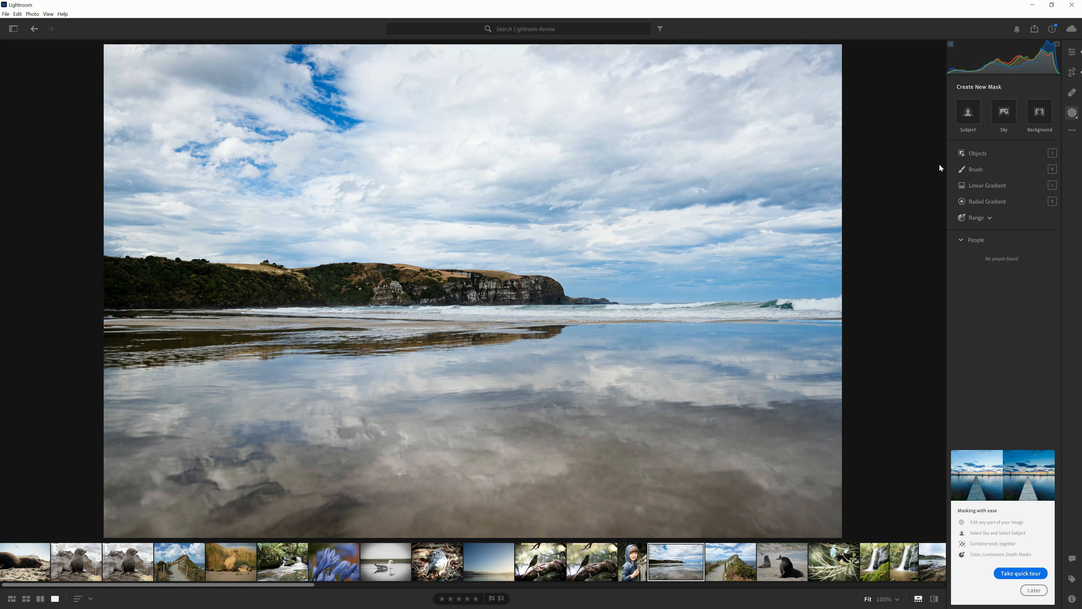
click(1006, 119)
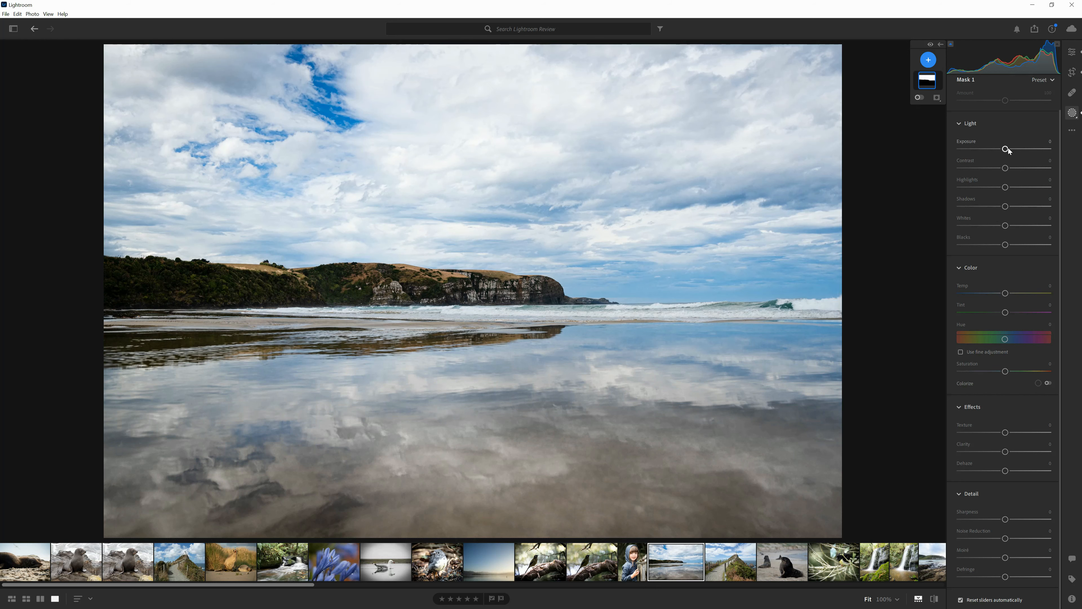
mouse_move(1005, 149)
mouse_down()
mouse_move(941, 149)
mouse_move(1015, 150)
mouse_move(997, 155)
mouse_up()
mouse_move(997, 154)
mouse_down()
mouse_move(987, 155)
mouse_move(999, 156)
mouse_up()
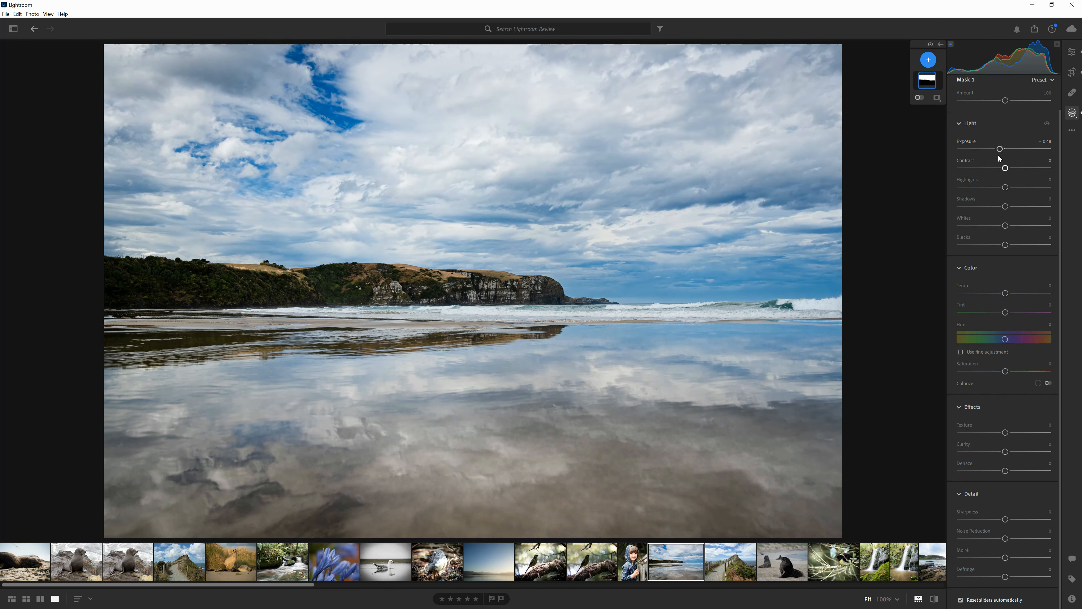
click(1069, 130)
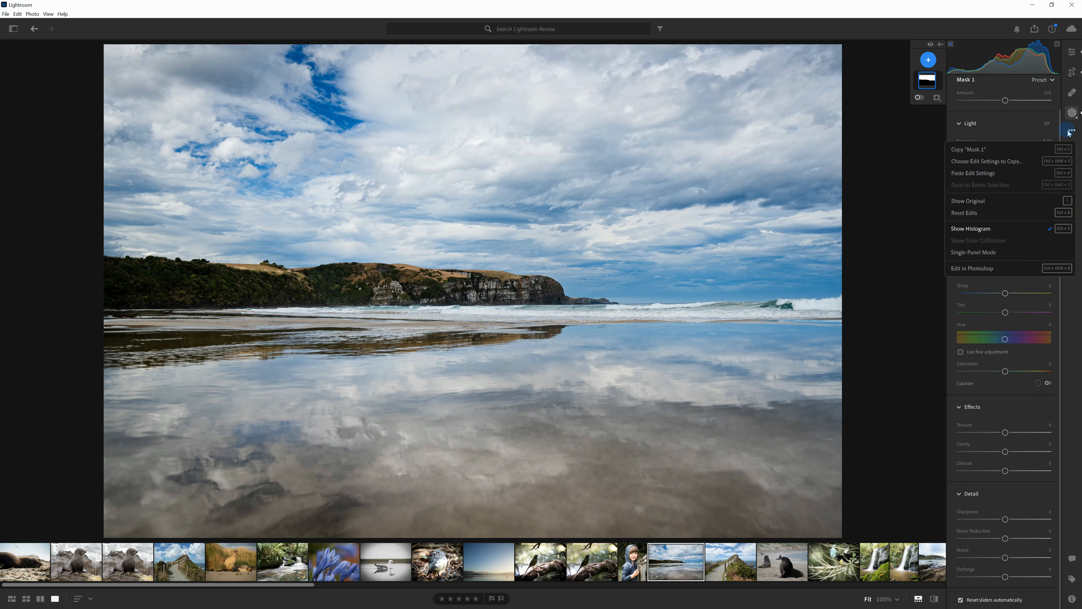
click(1069, 132)
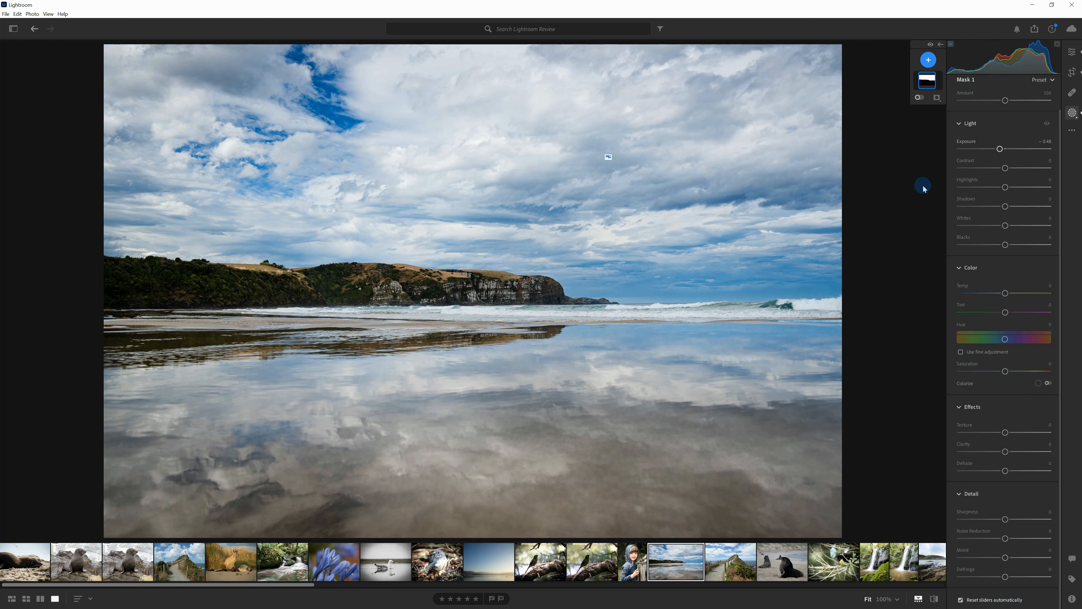